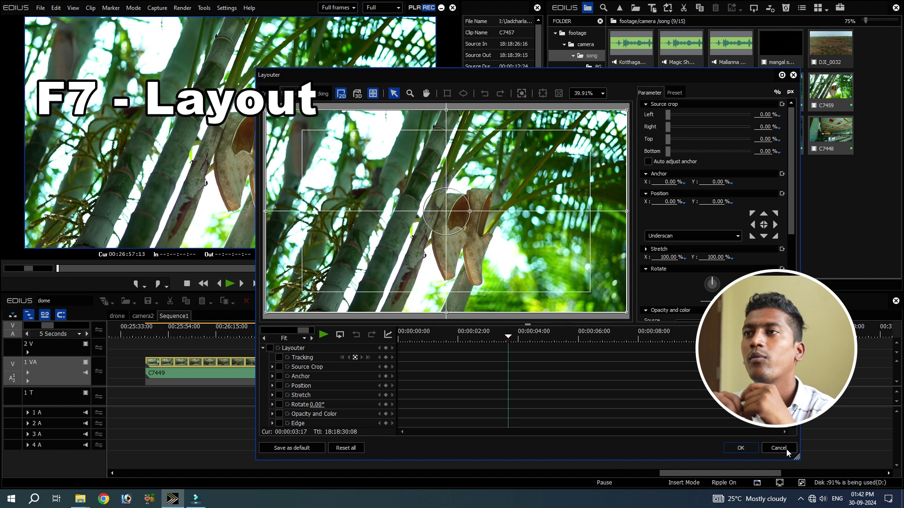
Open the Layouter for clip C7457 on the timeline
click(385, 420)
click(320, 361)
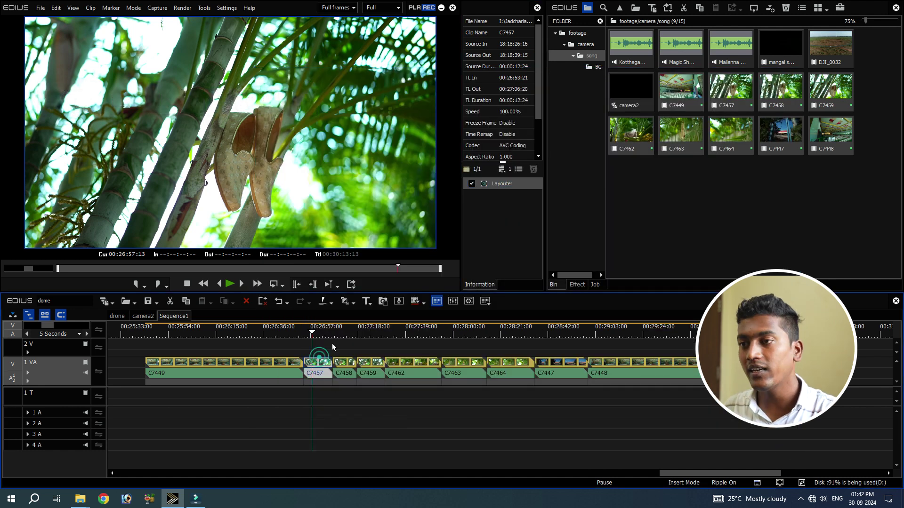
key(F7)
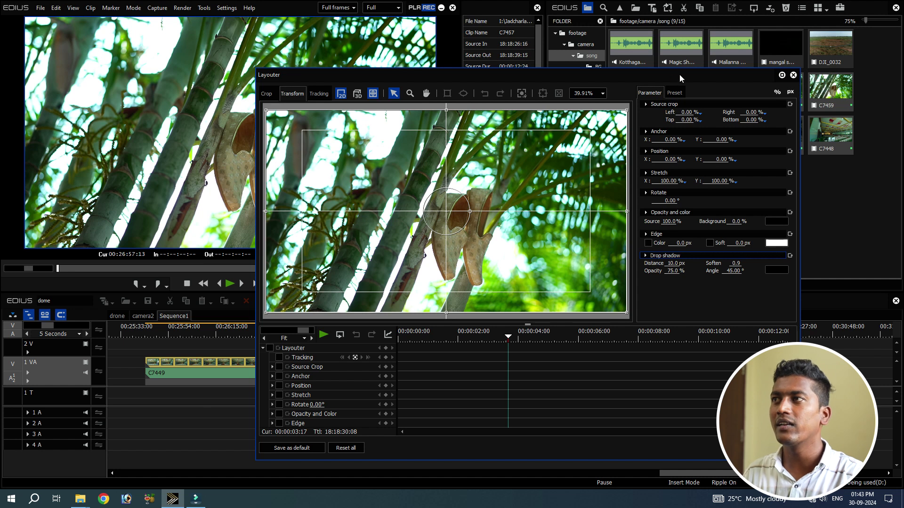
drag(679, 74, 668, 61)
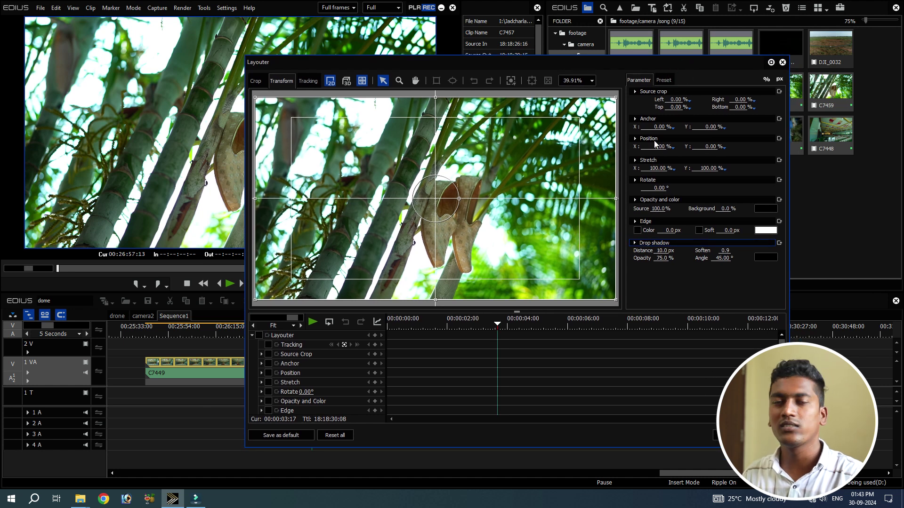
Crop the clip's source by 15.51% left, 16.58% right, 20.00% top and 11.76% bottom
click(634, 92)
click(635, 92)
click(635, 91)
drag(657, 100, 626, 113)
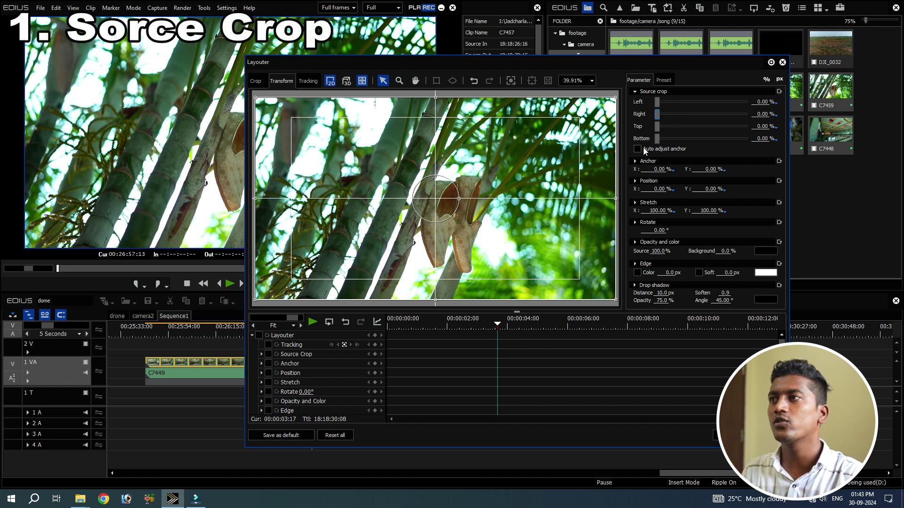
drag(657, 103, 670, 142)
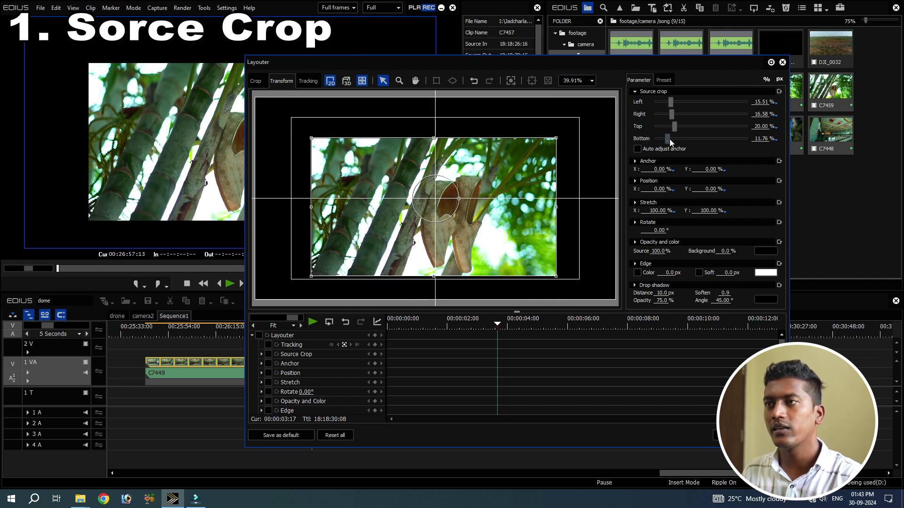
Enable Auto adjust anchor, try a 33.69% right crop on the clip, and undo that crop change
click(637, 148)
drag(672, 114, 684, 111)
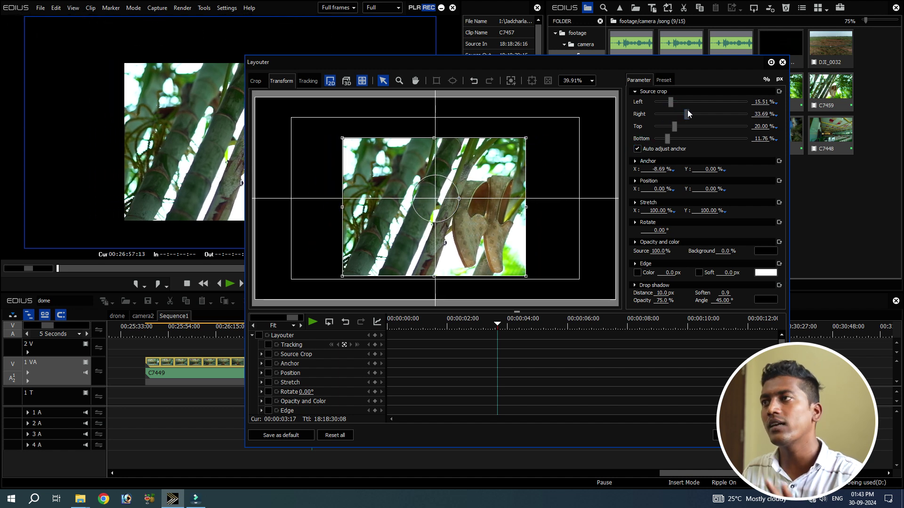
key(ctrl+z)
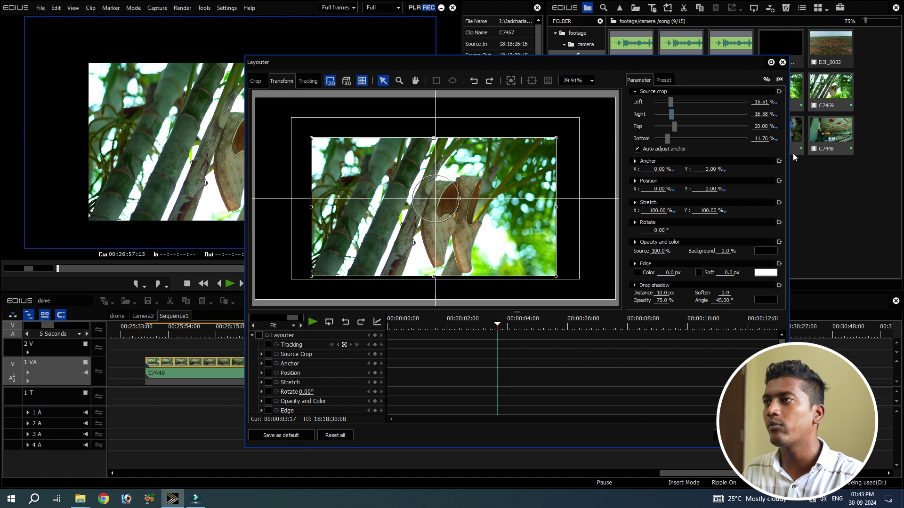
Shift the clip's anchor to X -5.40% and Y 5.30%
click(636, 162)
drag(663, 173, 656, 170)
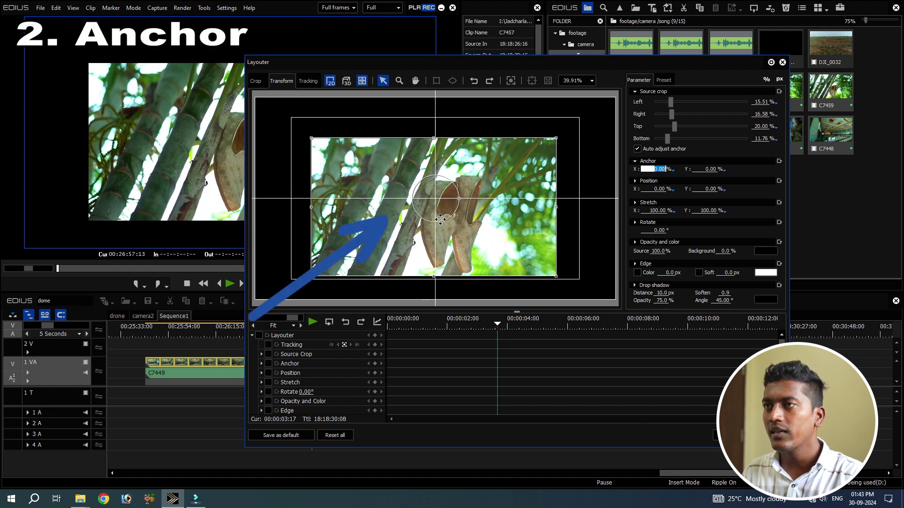
drag(661, 172, 642, 188)
drag(708, 169, 615, 203)
Expand the position settings and move the clip to X -10.00%, Y -12.80%
click(635, 181)
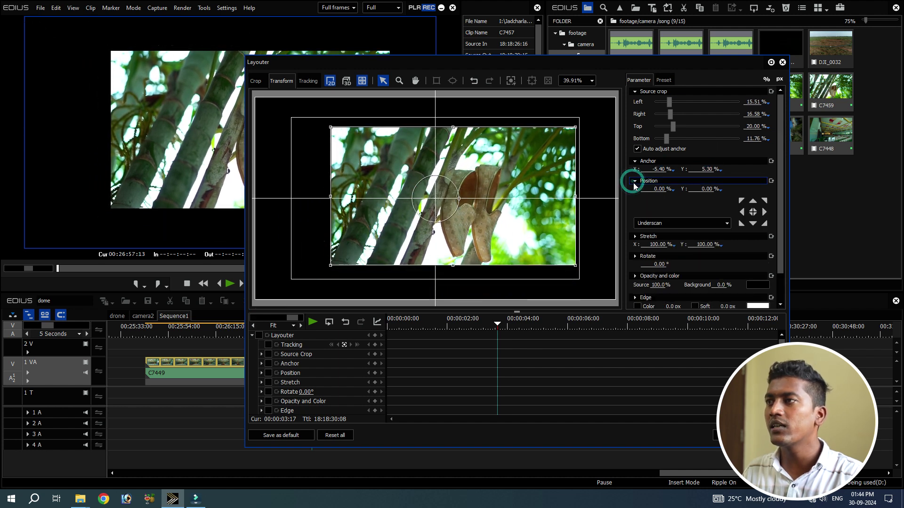
click(658, 190)
drag(660, 197, 402, 206)
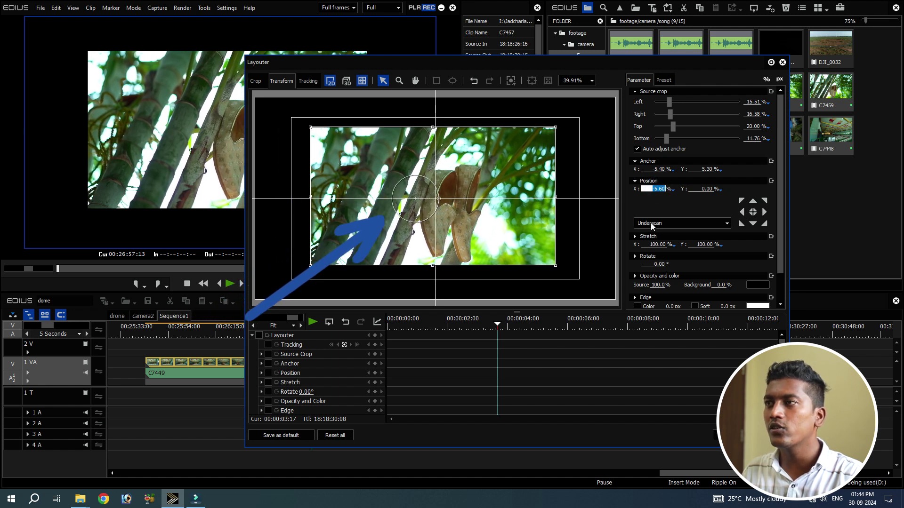
drag(658, 189, 704, 250)
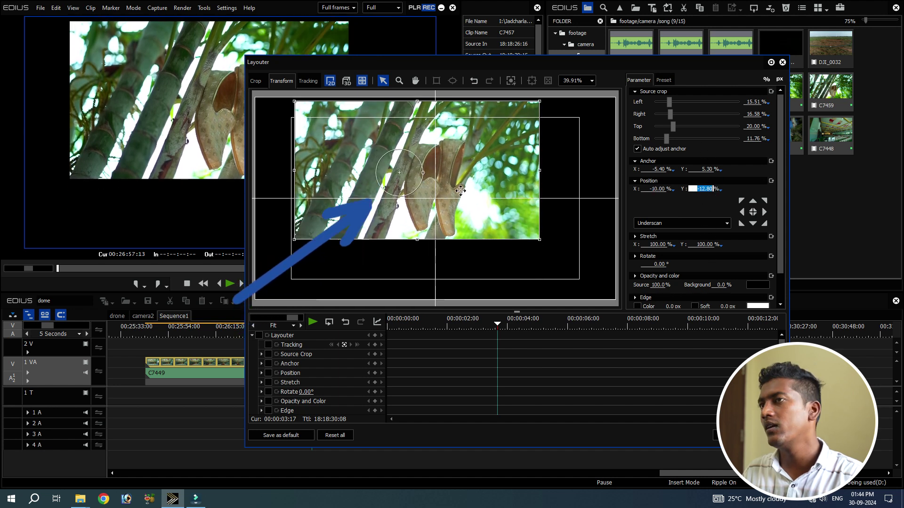
Set the clip's anchor to X 1.20%, Y 7.70% and its X position to -17.20%
drag(657, 169, 373, 189)
drag(704, 169, 388, 179)
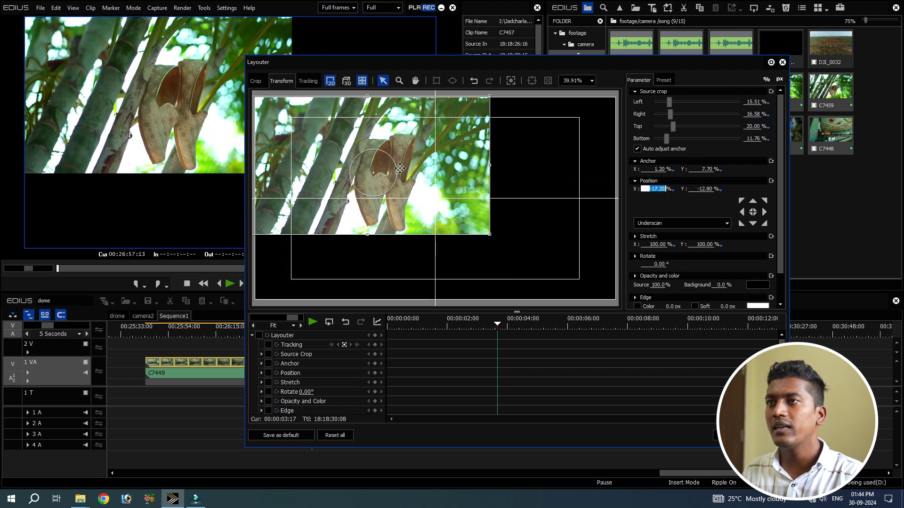
click(705, 189)
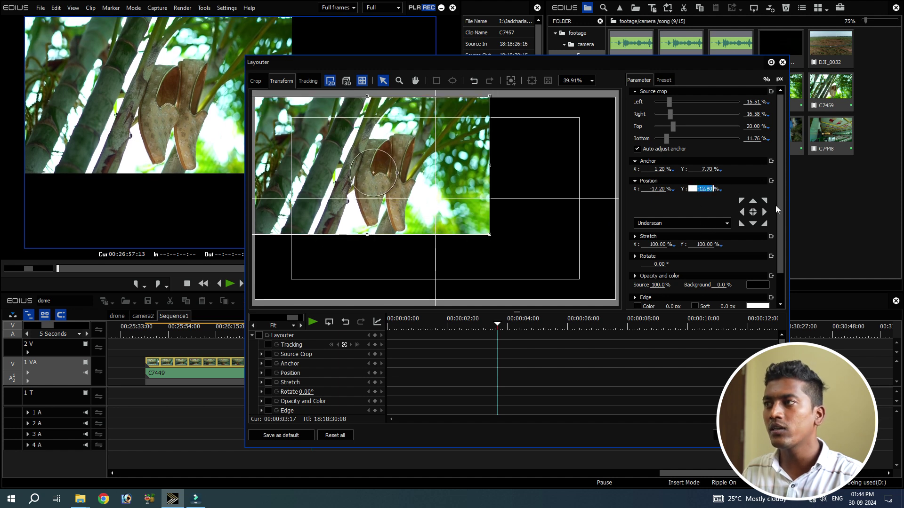
Set the bottom source crop to 14.12% and centre the clip in the frame
scroll(782, 180, down, 2)
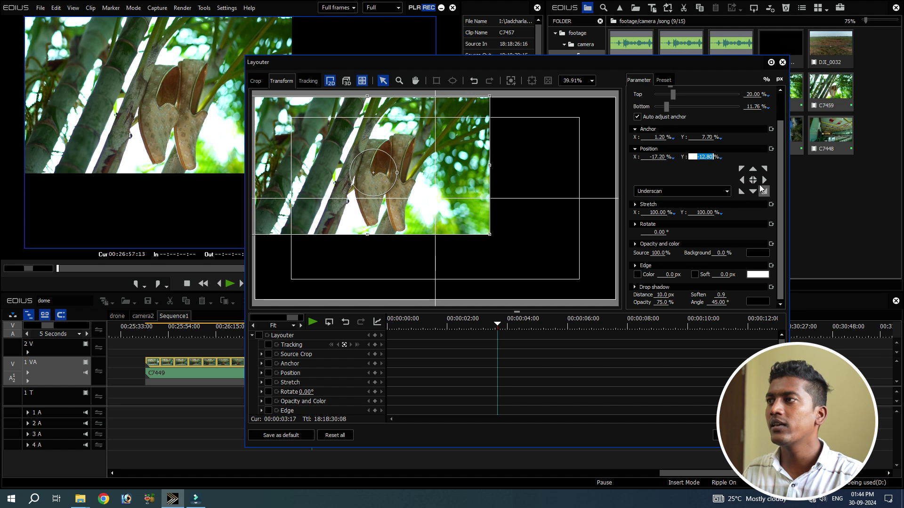
drag(662, 108, 667, 107)
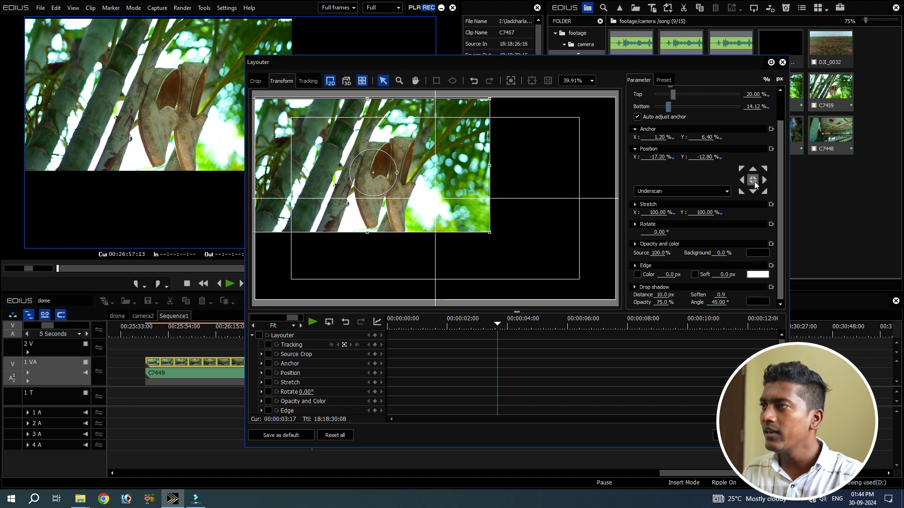
click(753, 180)
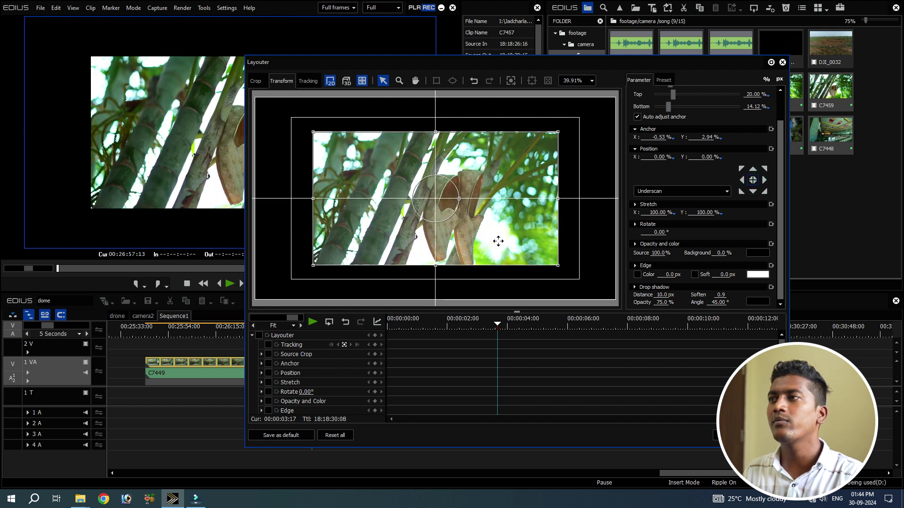
Try aligning the clip to the frame's top and bottom edges and to its bottom-left, top-right and bottom-right corners
click(753, 169)
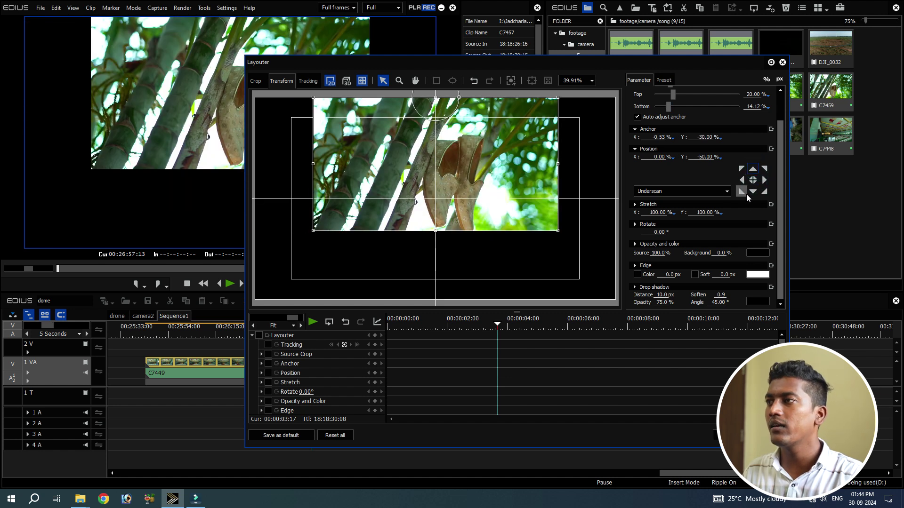
click(752, 192)
click(742, 192)
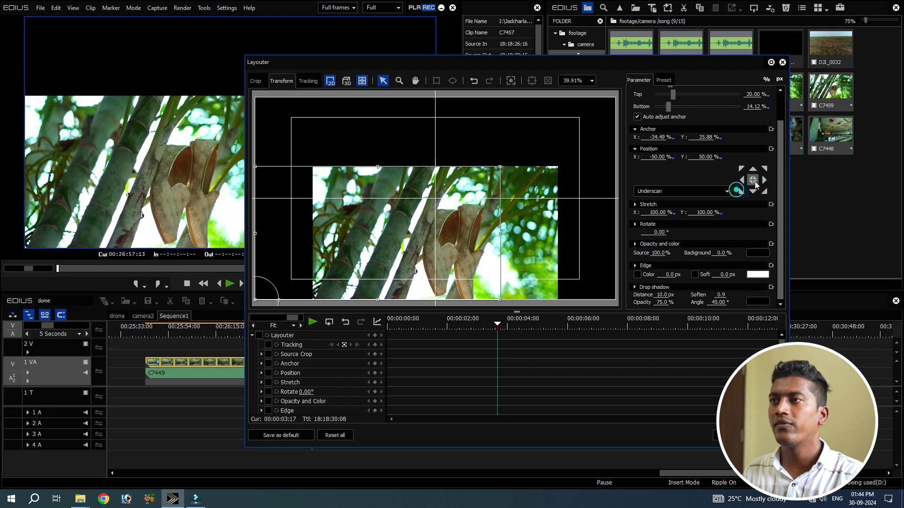
click(764, 169)
click(764, 191)
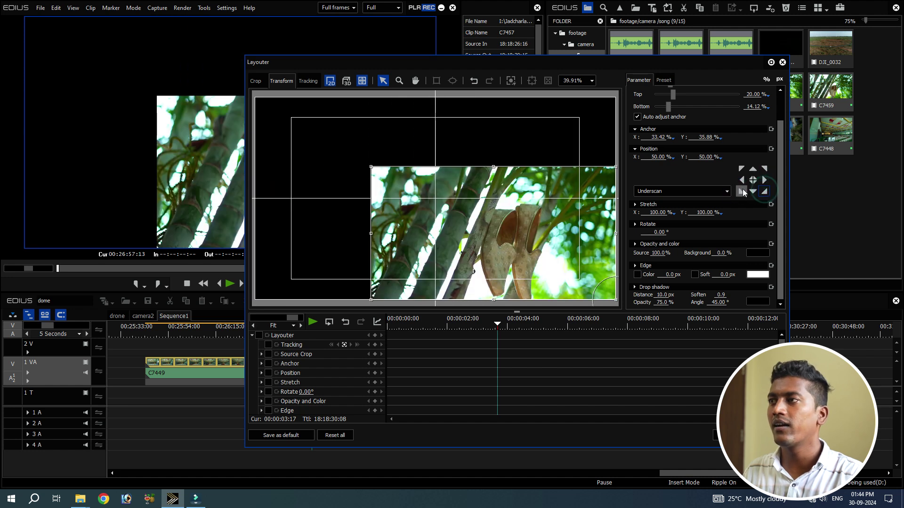
Re-centre the clip and crop its source by 27.65% left, 20.59% right, 21.76% top and 6.47% bottom
click(753, 180)
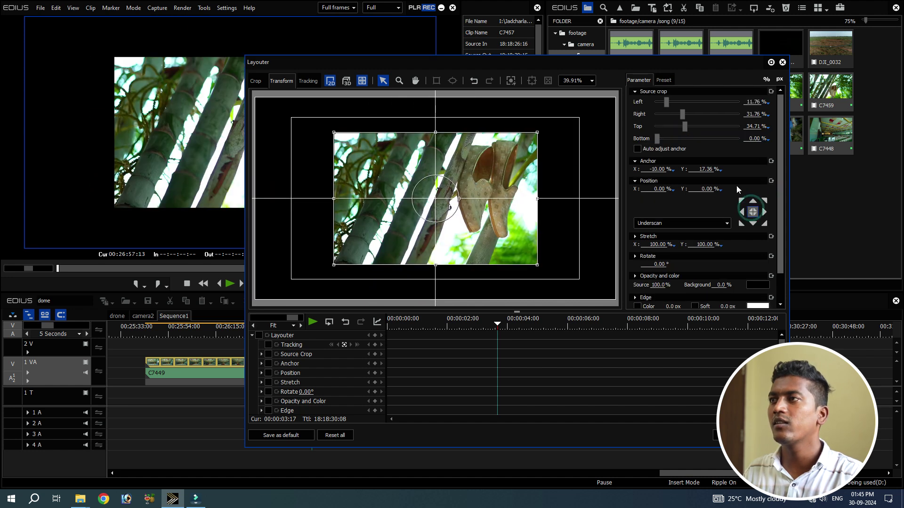
mouse_move(685, 126)
mouse_down()
mouse_move(675, 126)
mouse_move(678, 118)
mouse_up()
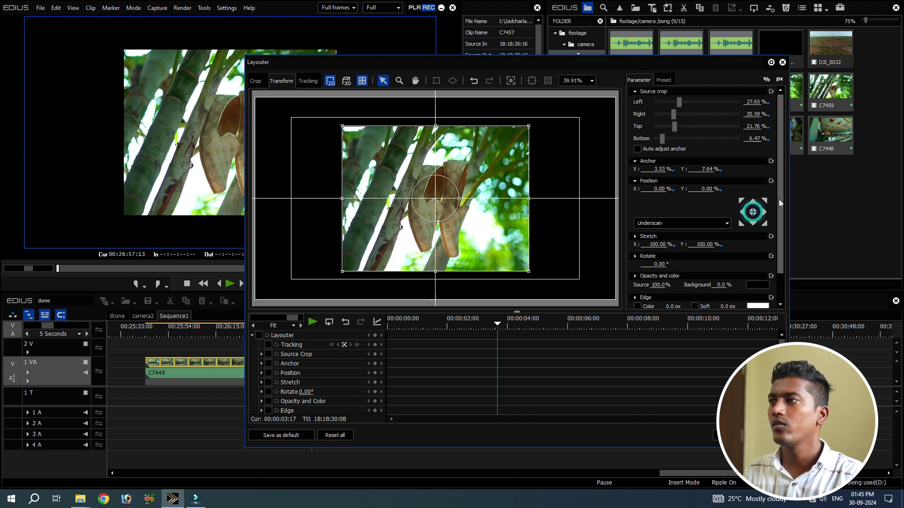
Try stretching the clip to 82.30% and 94.30% with frame aspect preserved, and restore the stretch to 100%
scroll(780, 202, down, 2)
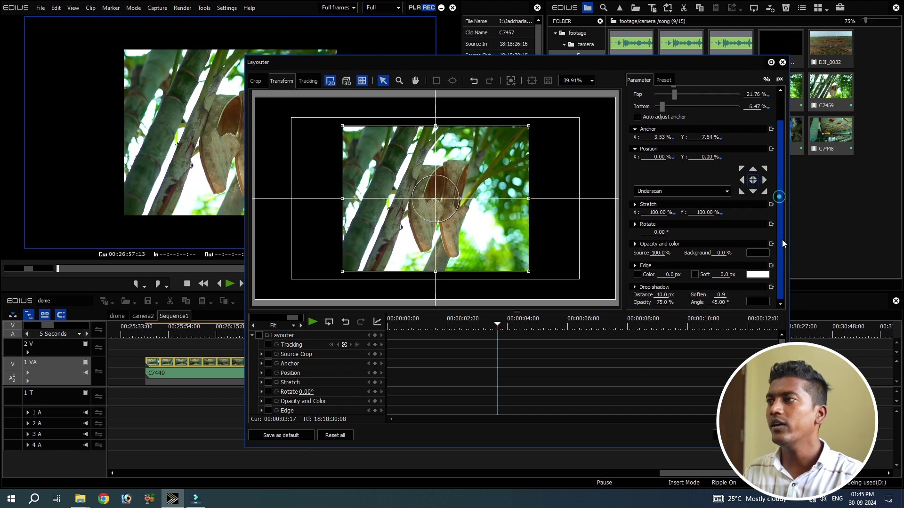
click(633, 205)
click(633, 205)
drag(657, 213, 662, 303)
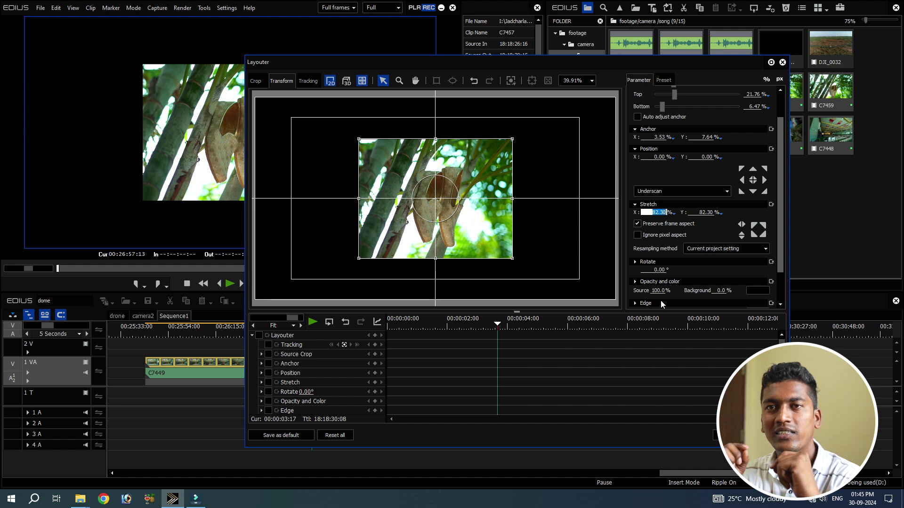
drag(654, 212, 658, 156)
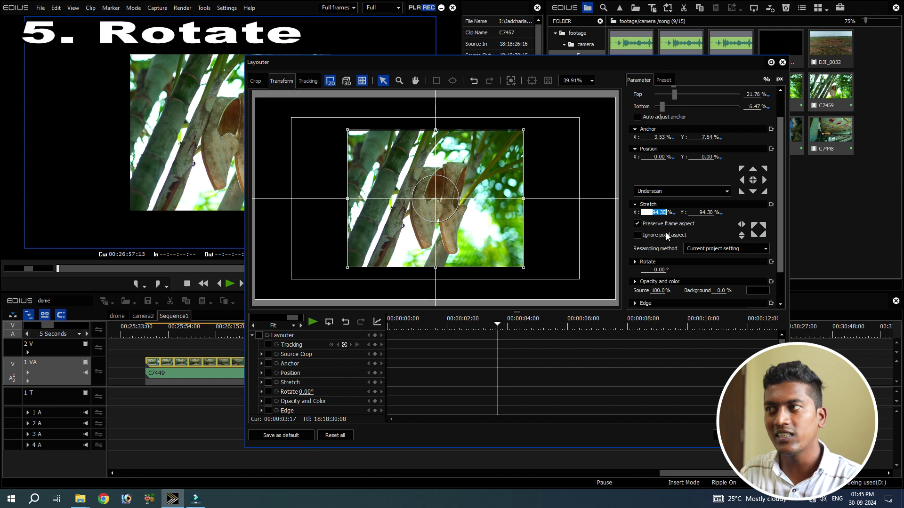
text(100)
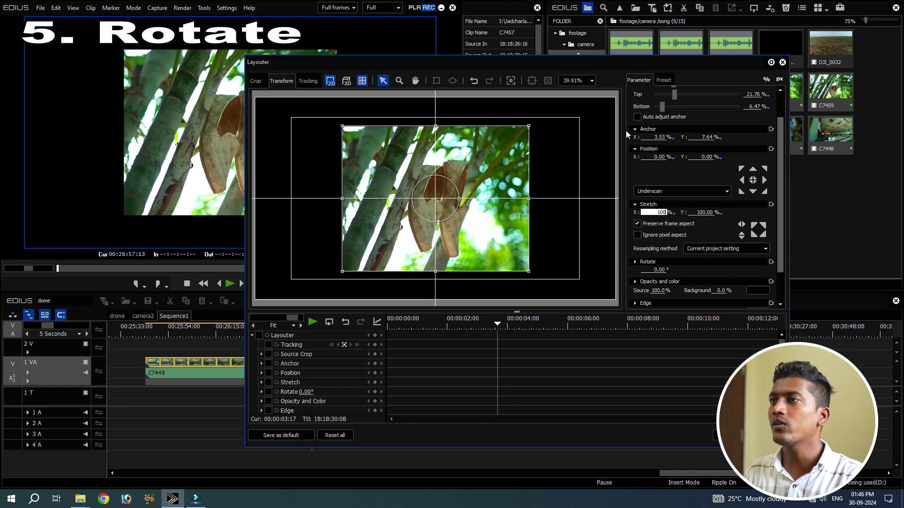
Set the clip's top source crop to 18.24%, try the rotation setting, and apply the layout
drag(679, 93, 673, 96)
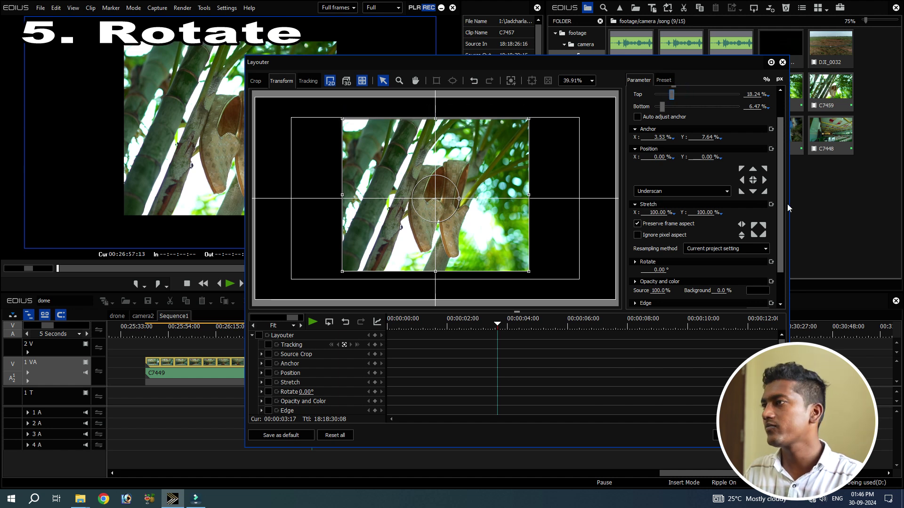
drag(781, 218, 783, 263)
click(634, 224)
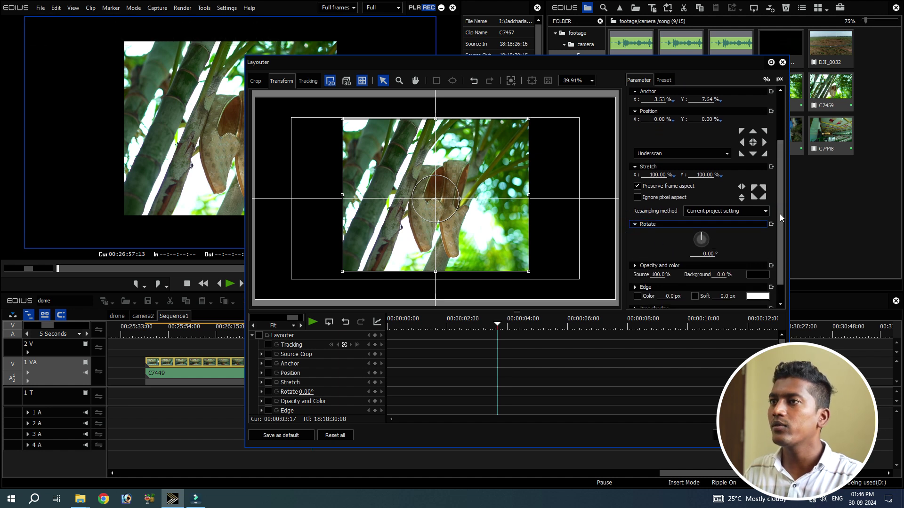
drag(700, 239, 700, 236)
key(Return)
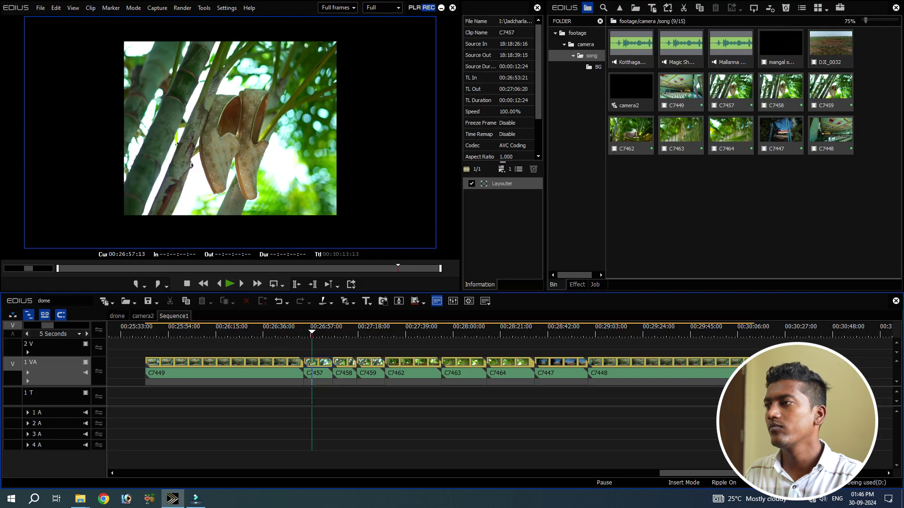
Select the AB_Gantalu 2 bells clip at the end of the timeline and open its Layouter
click(785, 331)
scroll(791, 332, up, 1)
scroll(795, 331, down, 1)
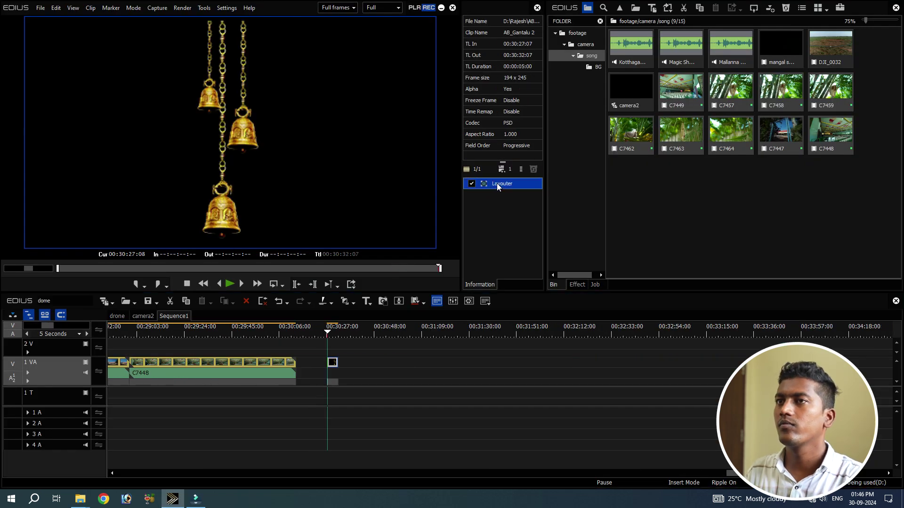
double_click(496, 183)
Scale the bells image to 293.21% and move it up to a Y position of -16.47%
drag(520, 301, 487, 259)
drag(439, 215, 439, 189)
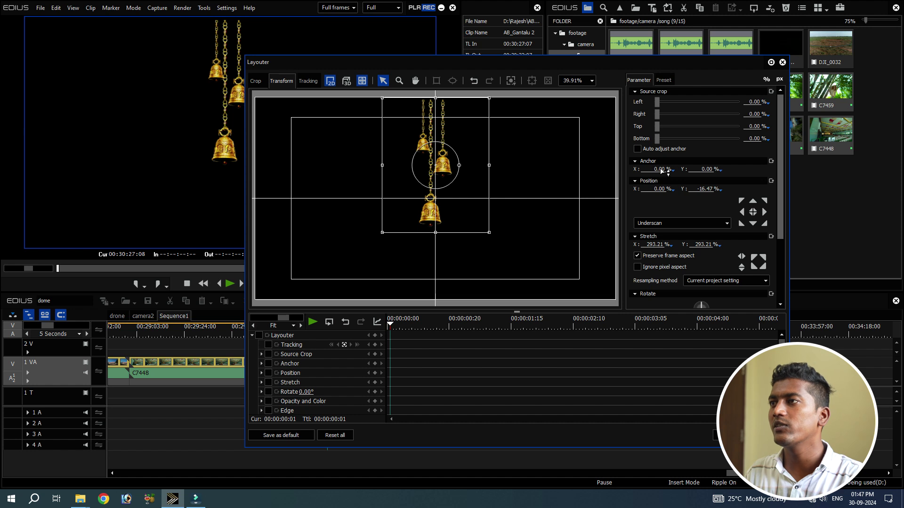
Rotate the bells image to -12.24°
mouse_move(780, 166)
mouse_down()
mouse_move(781, 201)
mouse_move(782, 165)
mouse_up()
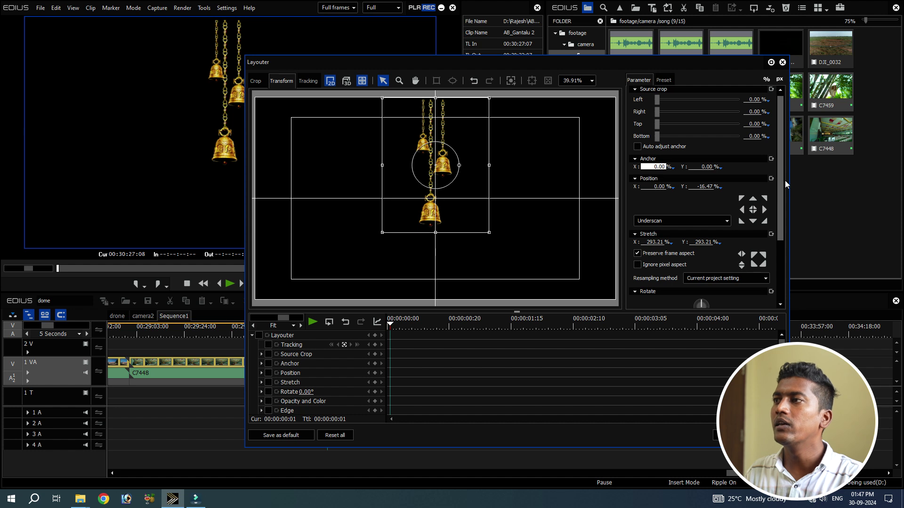
scroll(781, 181, down, 4)
drag(701, 224, 753, 244)
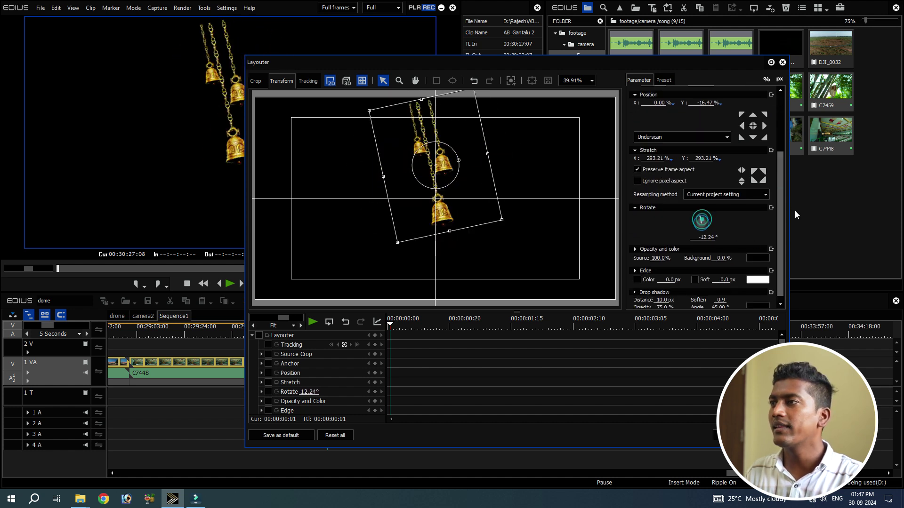
Align the bells image's anchor and position to the top centre, with both Y values at -50%
scroll(780, 198, up, 3)
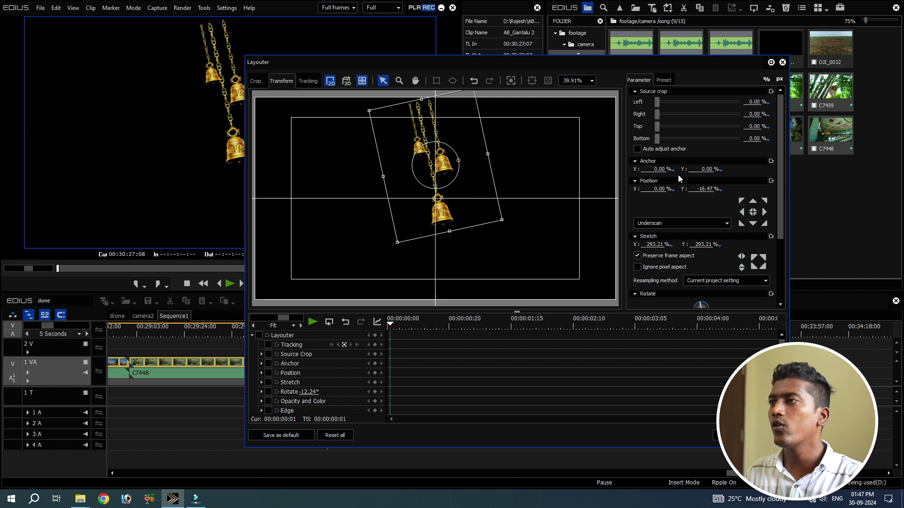
click(752, 201)
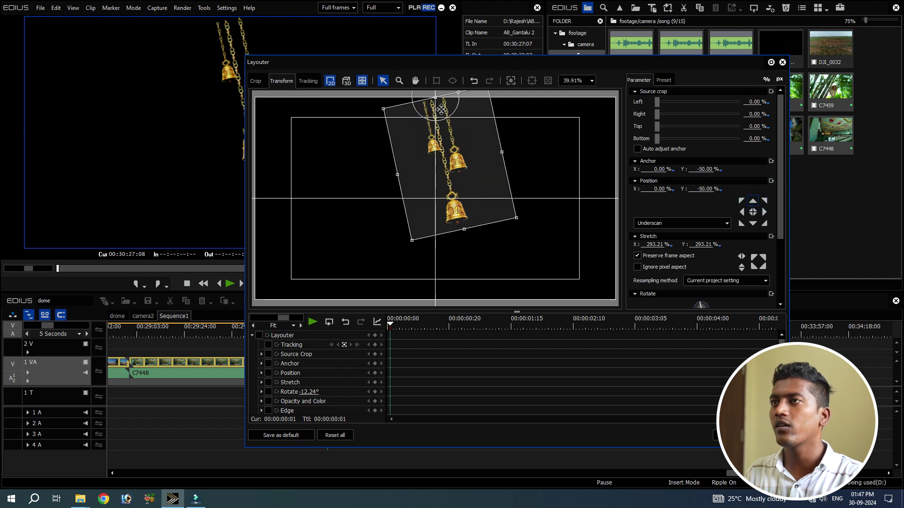
click(658, 170)
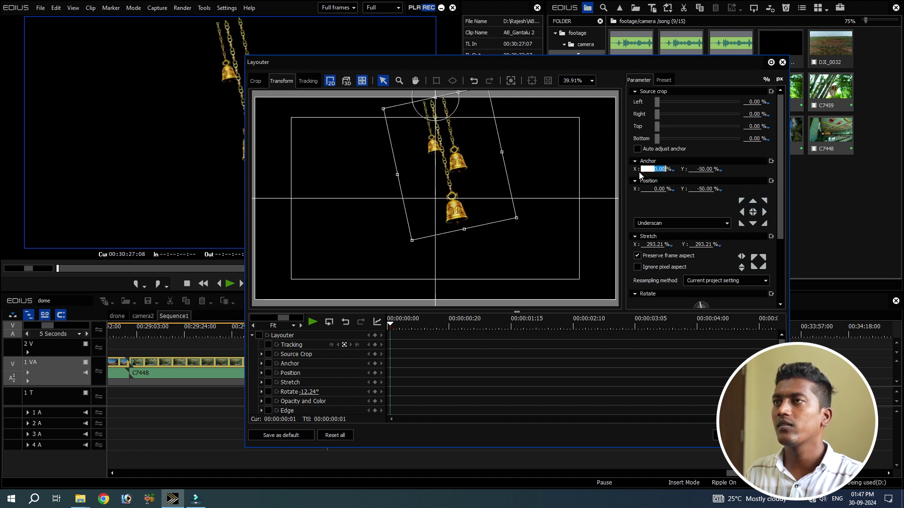
click(662, 189)
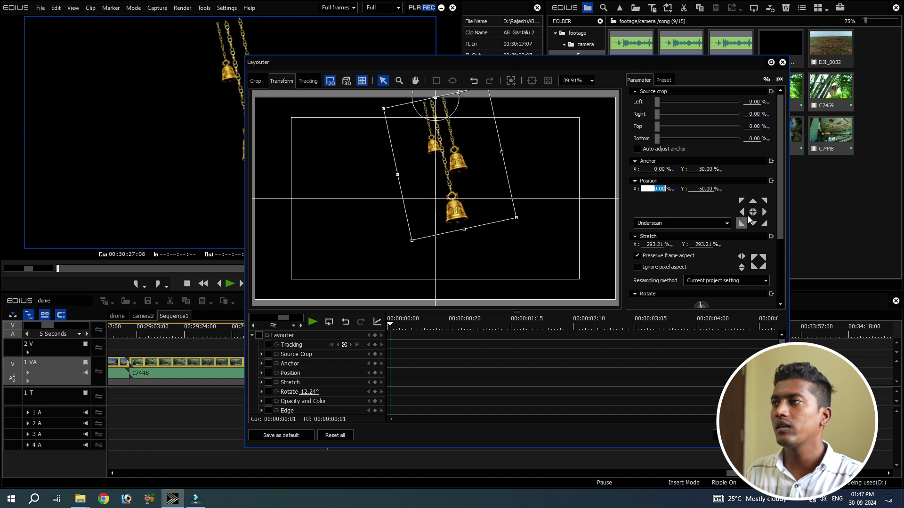
Swing the bells image around its top anchor with the rotation setting and apply the layout
scroll(780, 191, down, 3)
drag(698, 217, 696, 213)
click(729, 435)
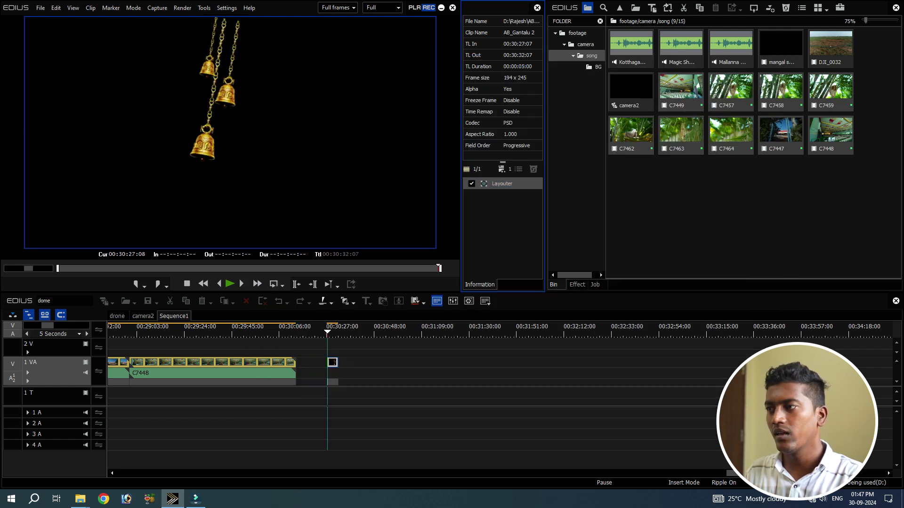
Reopen the bells clip's Layouter and review its anchor and position values
double_click(502, 184)
click(656, 168)
drag(656, 168, 672, 198)
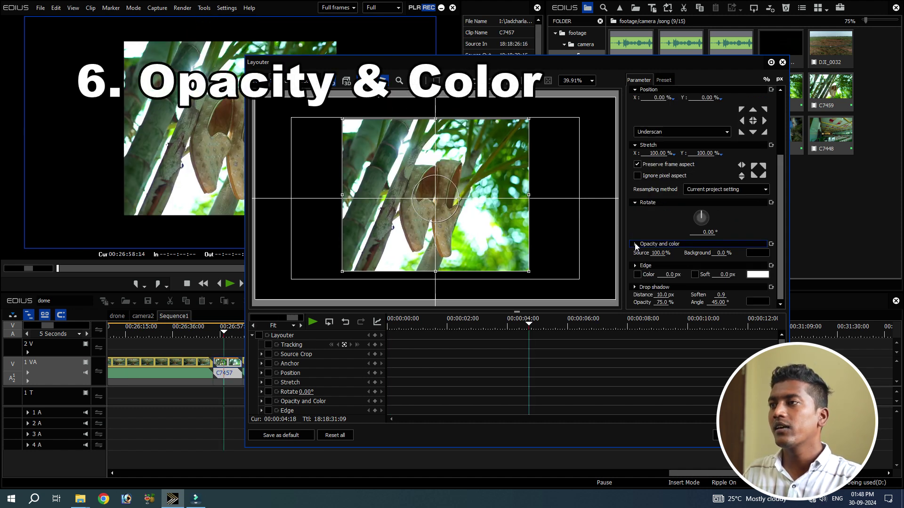
In the C7457 clip's opacity and color settings, set the background opacity to 100% and the background color to yellow
click(635, 244)
drag(778, 236, 748, 235)
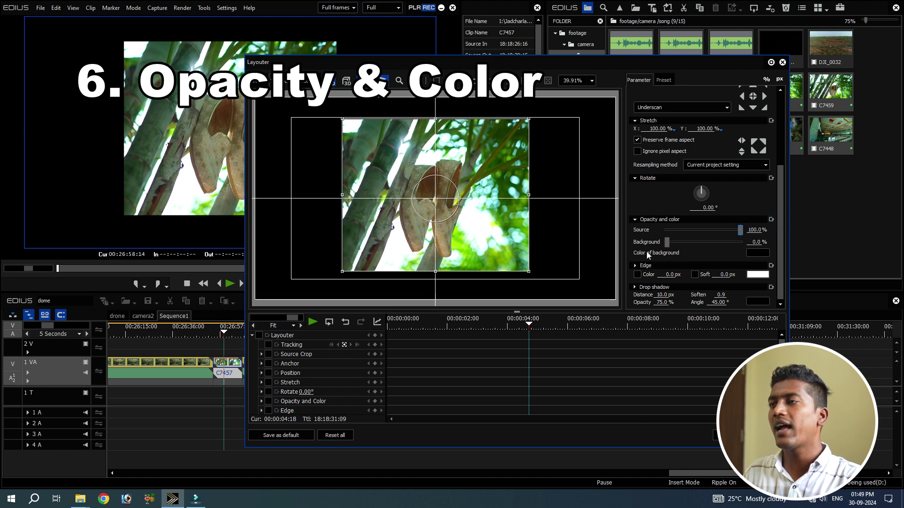
drag(666, 242, 755, 249)
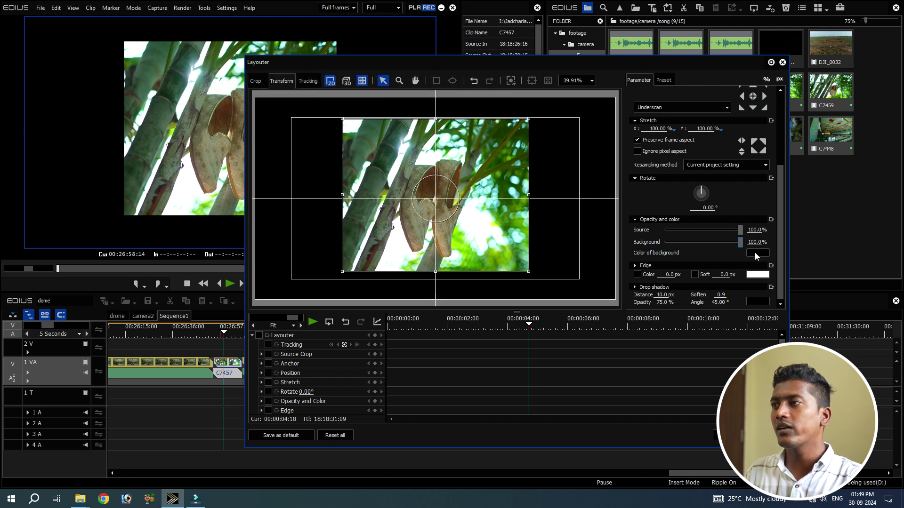
click(755, 254)
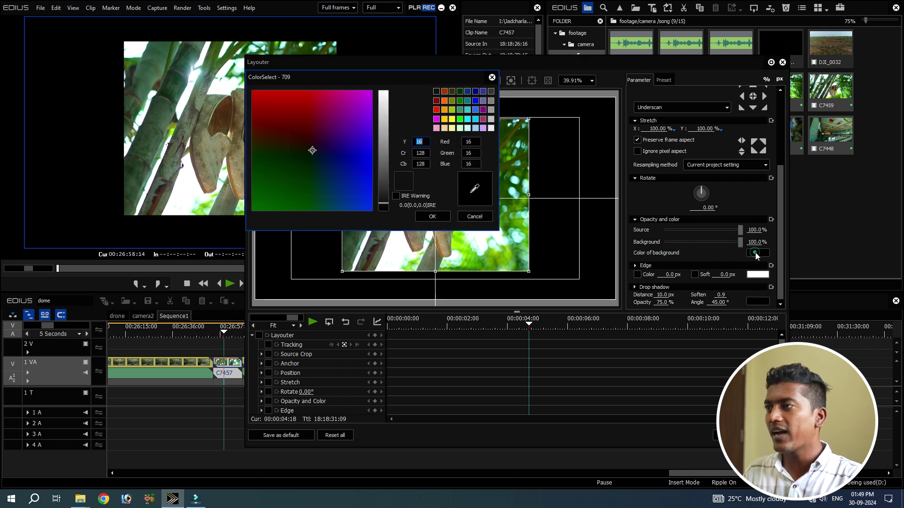
click(451, 120)
click(441, 217)
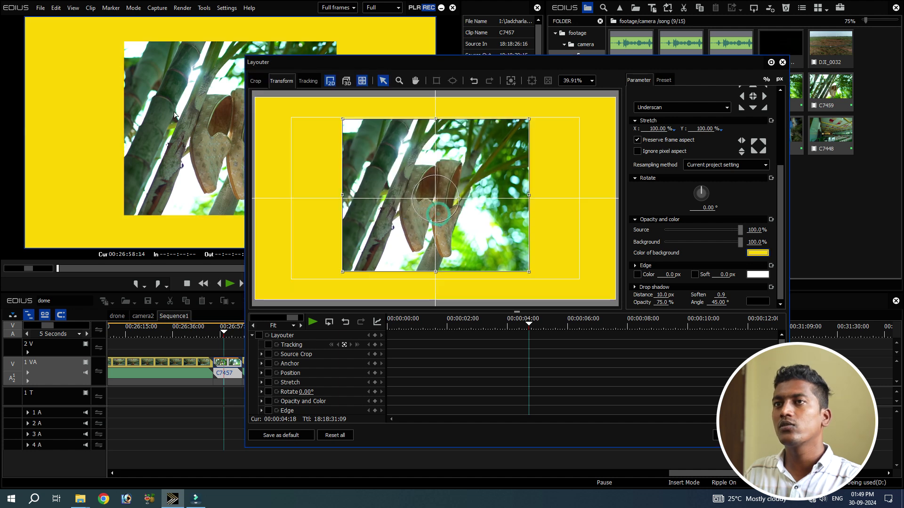
Vary the background opacity, return it to 100% and change the background color to green
drag(736, 240, 661, 244)
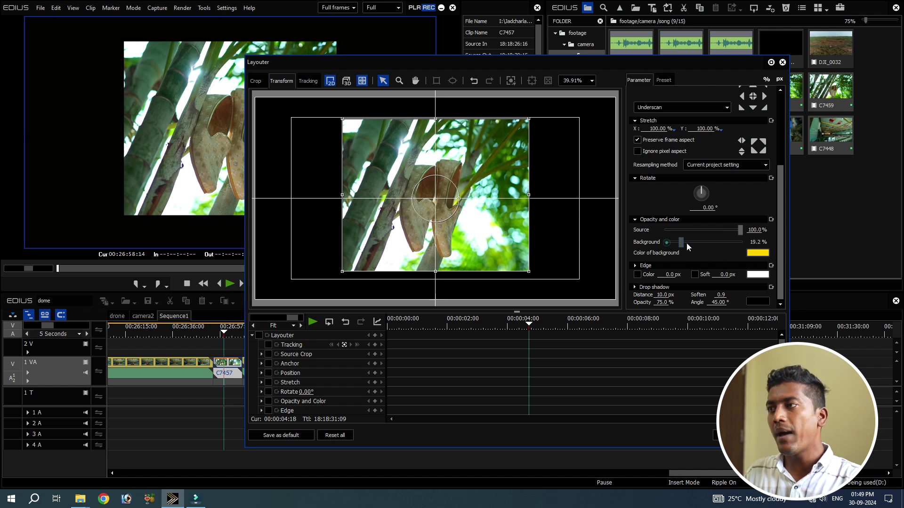
click(667, 243)
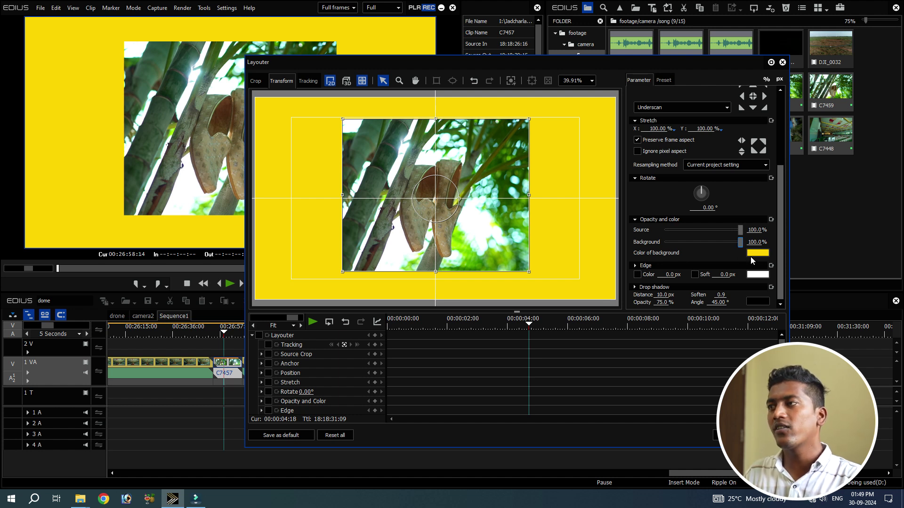
click(765, 256)
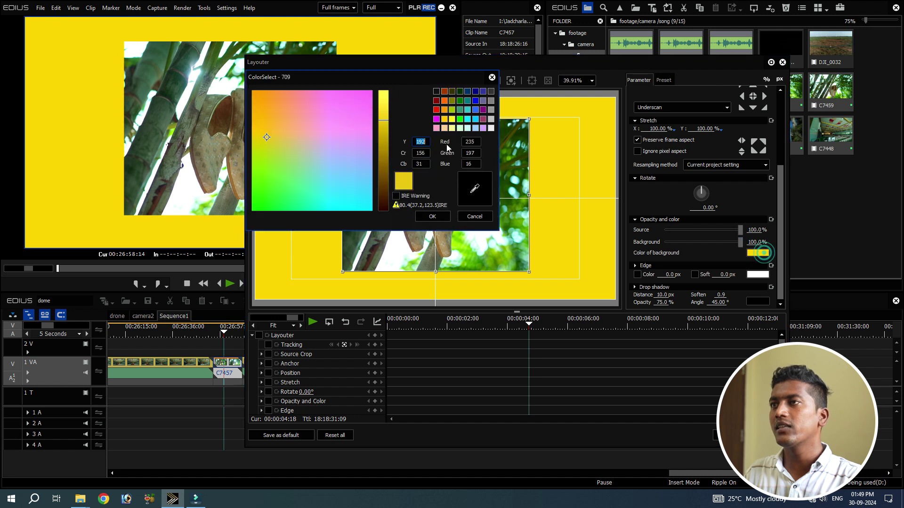
click(460, 119)
click(440, 217)
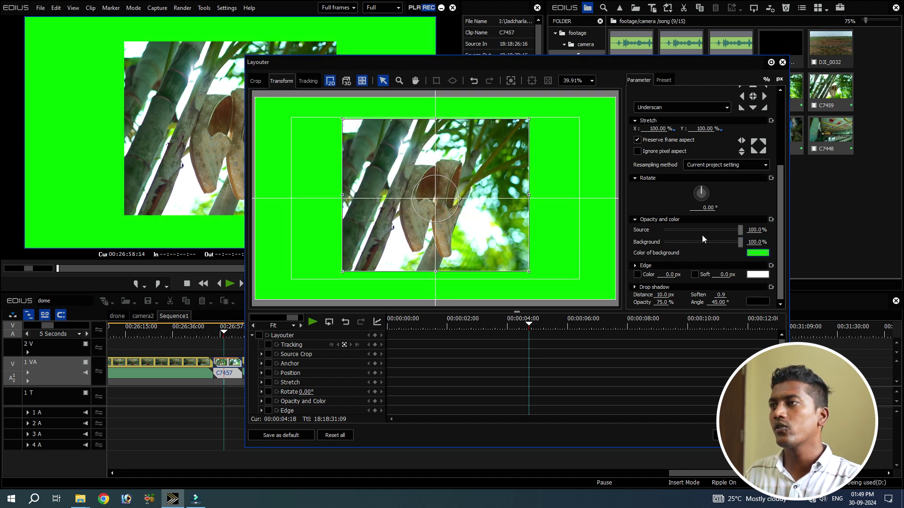
Lower the background opacity to 33.3% and brighten the green background color to a Y value of 192
drag(737, 243, 691, 243)
click(758, 253)
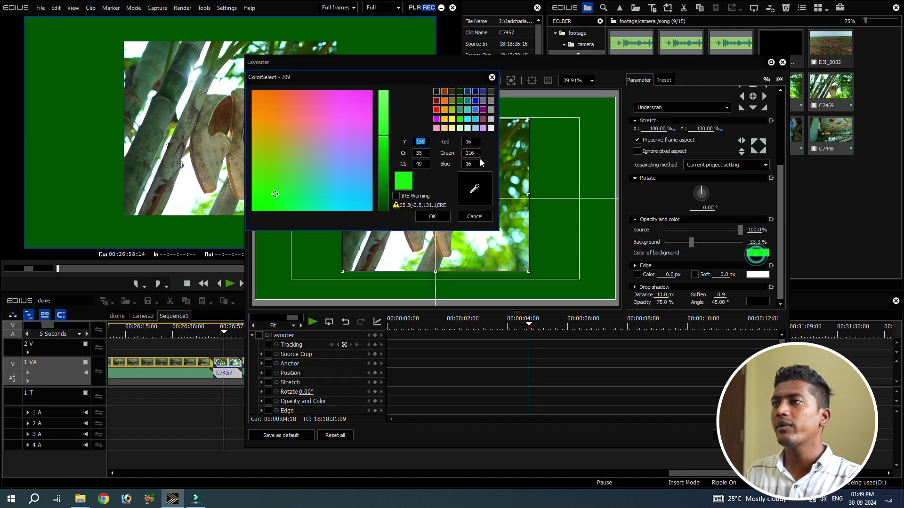
drag(383, 131, 383, 114)
click(432, 216)
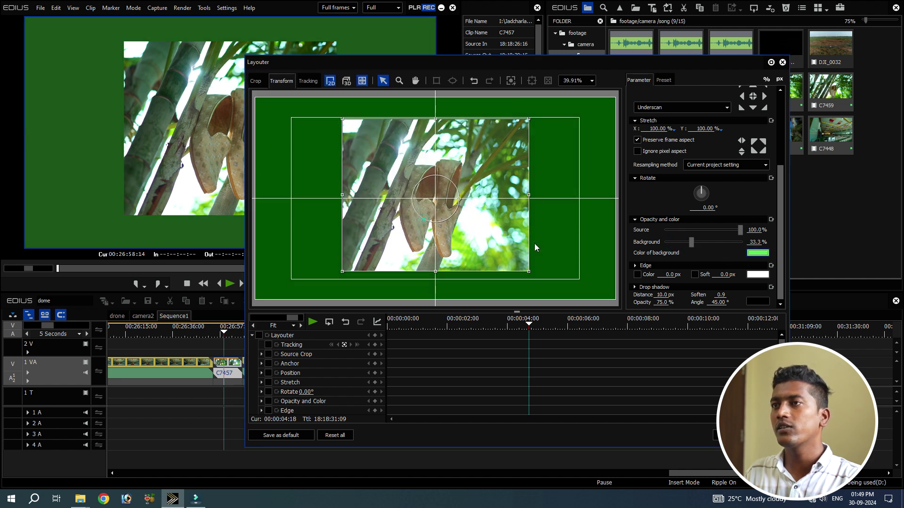
Sample the background color from the seed pod in the preview with the eyedropper and set the background opacity to 36.5%
click(766, 254)
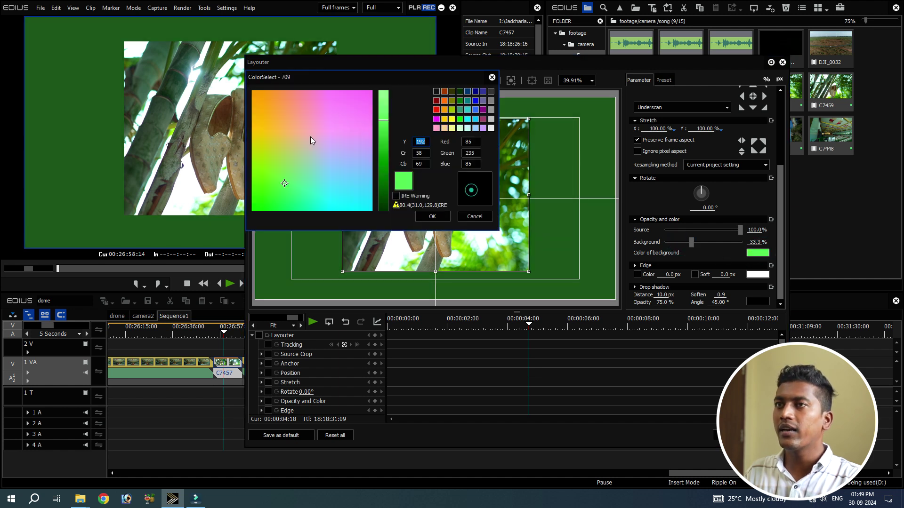
click(474, 189)
click(211, 146)
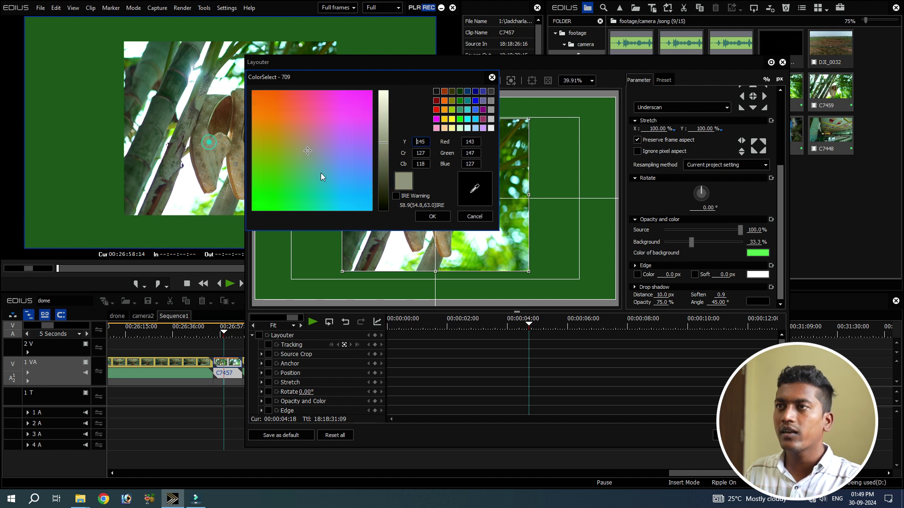
click(432, 216)
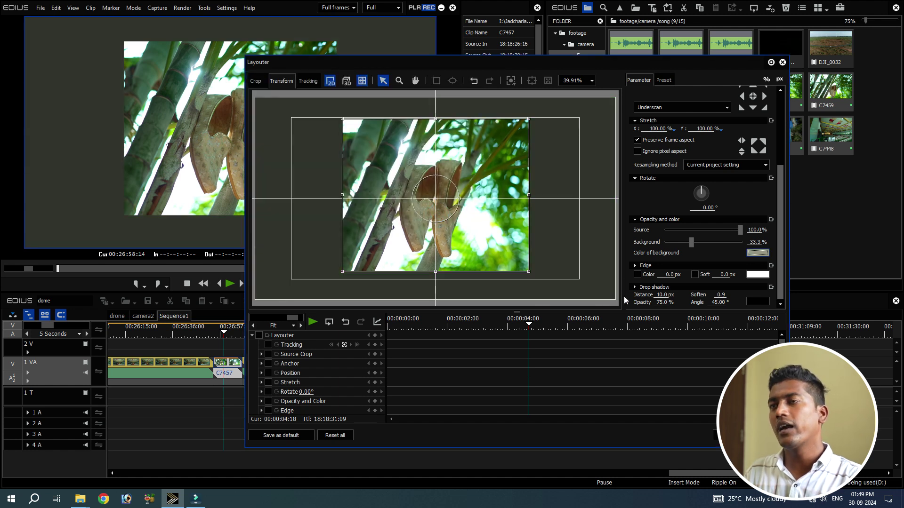
mouse_move(692, 242)
mouse_down()
mouse_move(790, 243)
mouse_move(694, 242)
mouse_up()
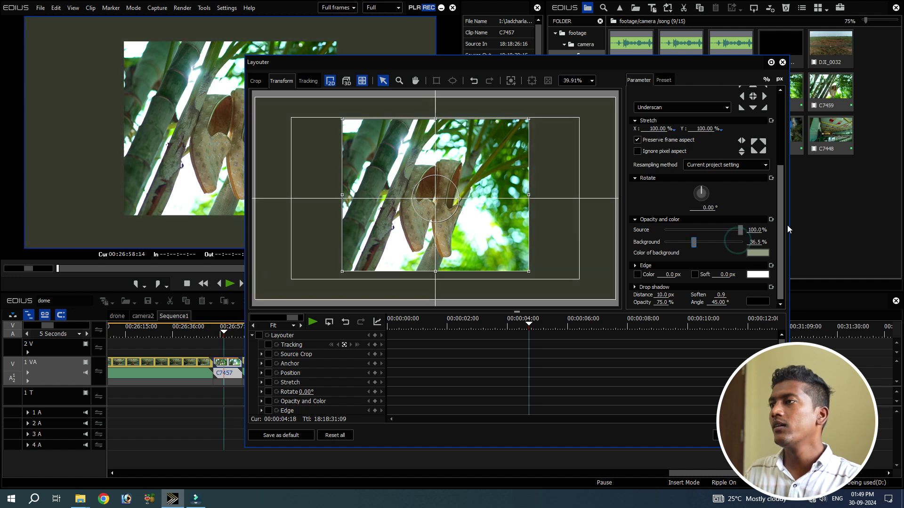
Enable the white edge color on the outside of the clip and set its width to 41.2 px
click(635, 265)
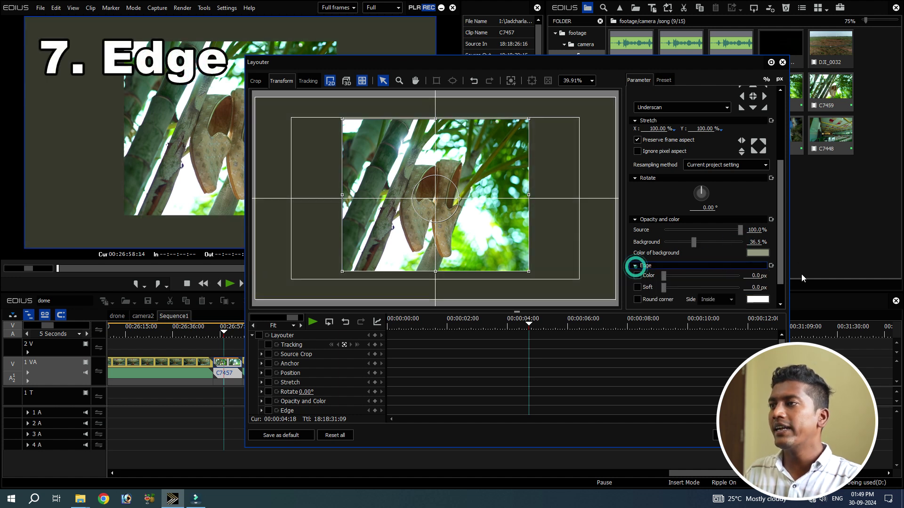
drag(779, 244, 771, 305)
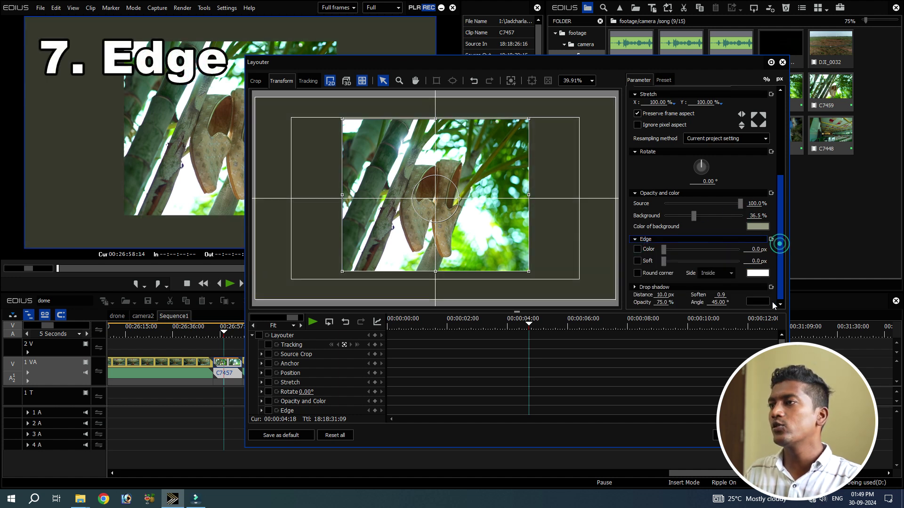
click(647, 250)
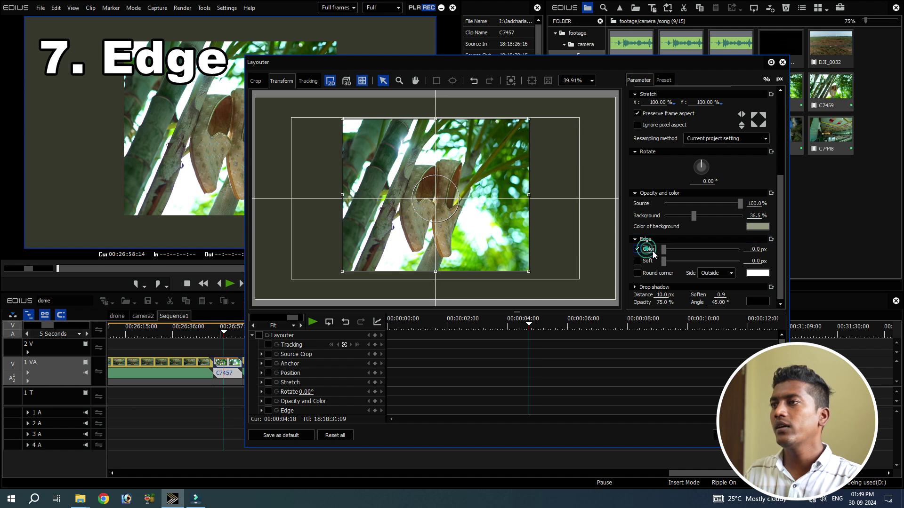
drag(664, 250, 678, 247)
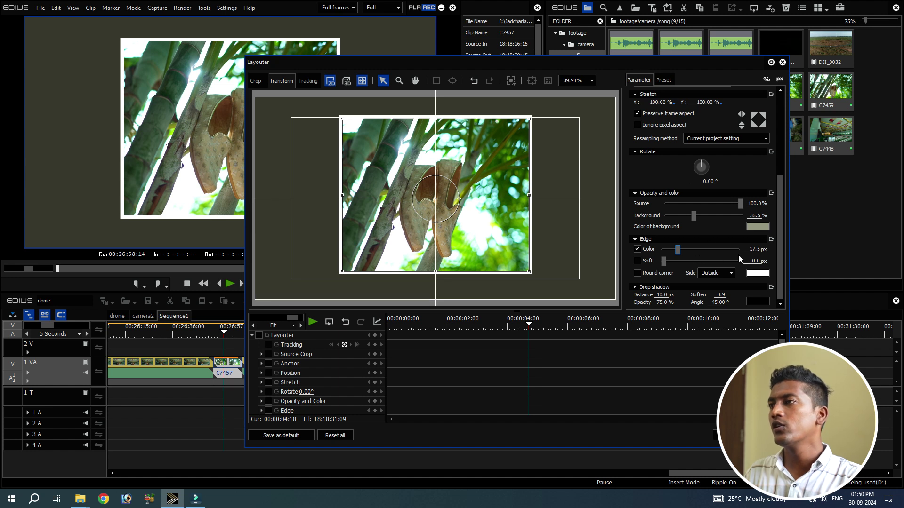
drag(754, 251, 750, 141)
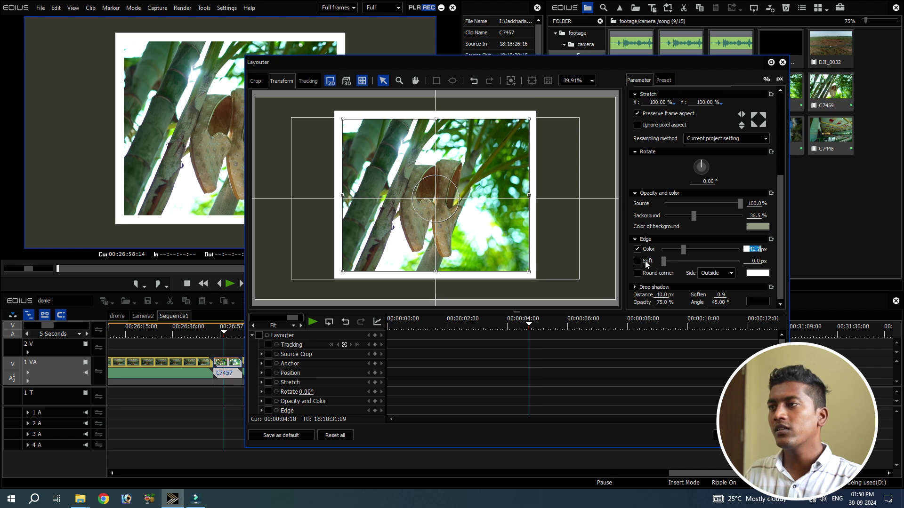
Enable the soft edge, disable the edge color, and try softness values up to 473.7 px before setting 12.2 px
click(647, 262)
mouse_move(667, 265)
mouse_down()
mouse_move(700, 260)
mouse_move(682, 264)
mouse_up()
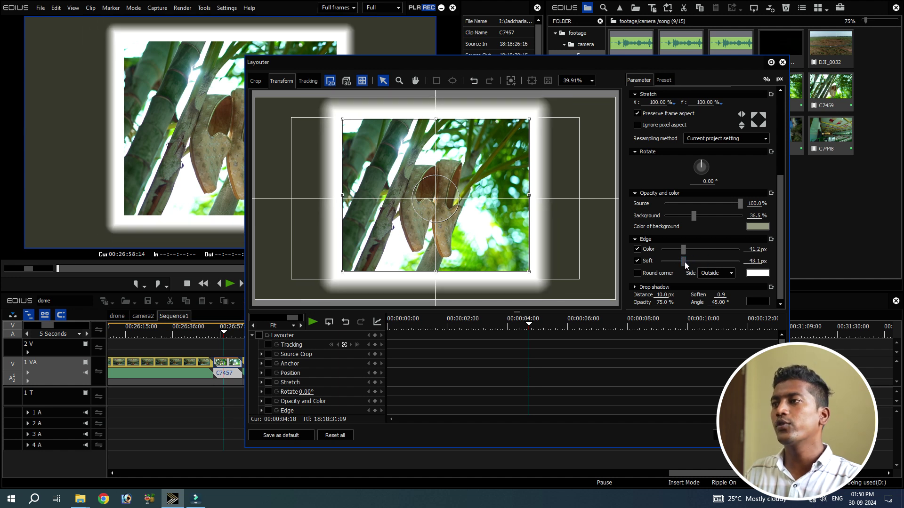
click(637, 249)
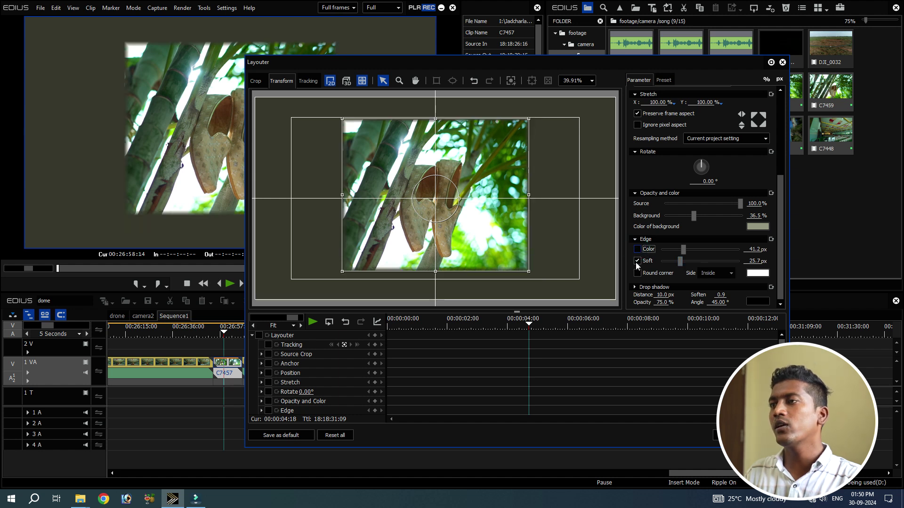
drag(680, 263, 702, 262)
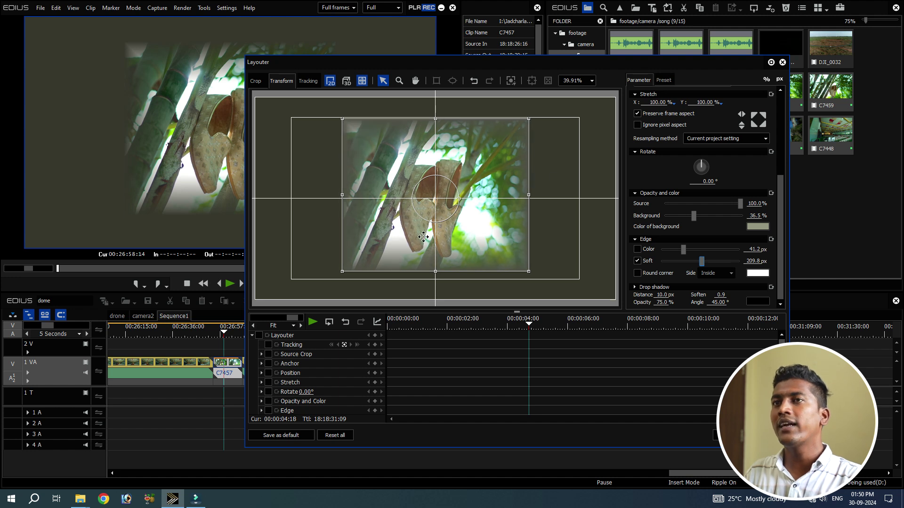
drag(704, 266, 716, 262)
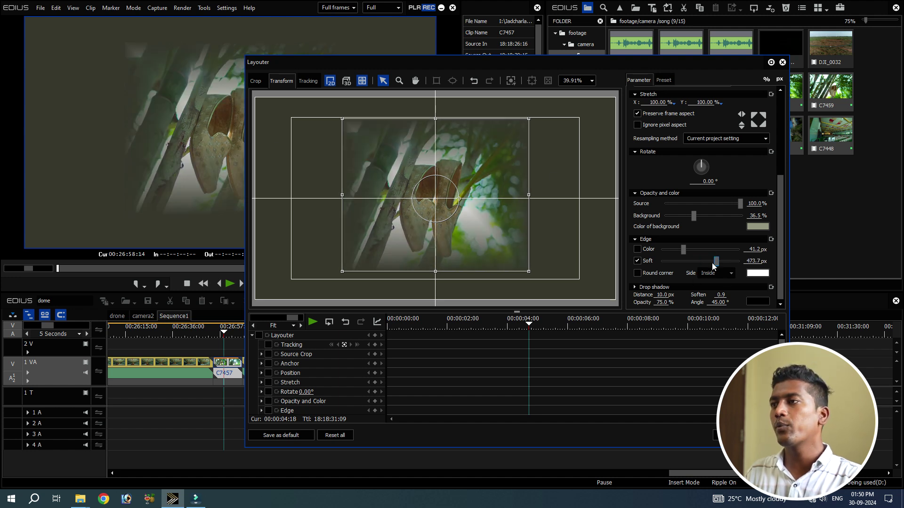
drag(718, 264, 675, 261)
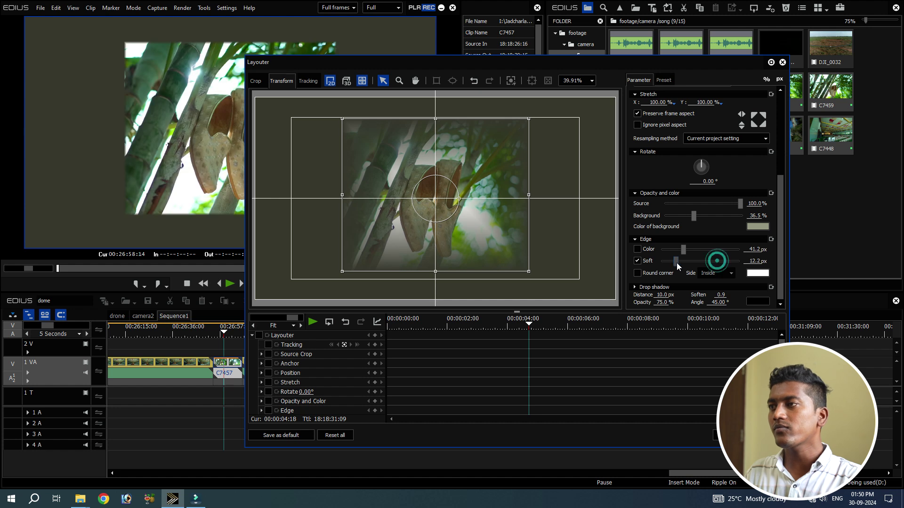
Re-enable the edge color and compare the border with the soft edge on and off, leaving softness disabled
click(637, 249)
click(637, 260)
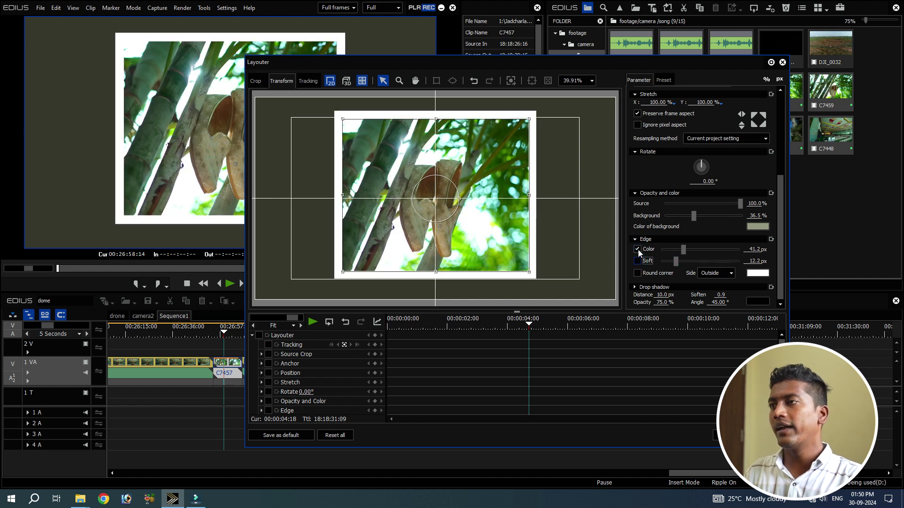
click(637, 260)
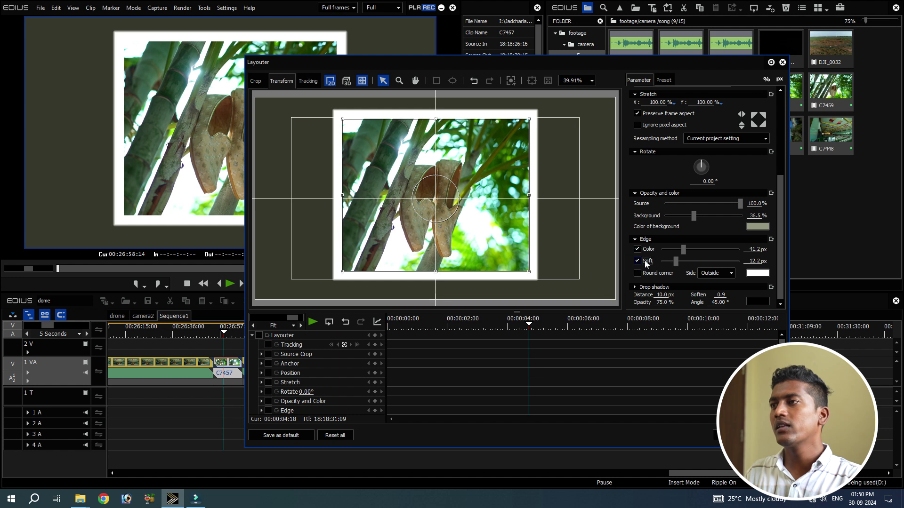
click(637, 261)
Widen the edge color to 66.0 px and enable round corners, comparing the border with and without them
drag(682, 251, 687, 250)
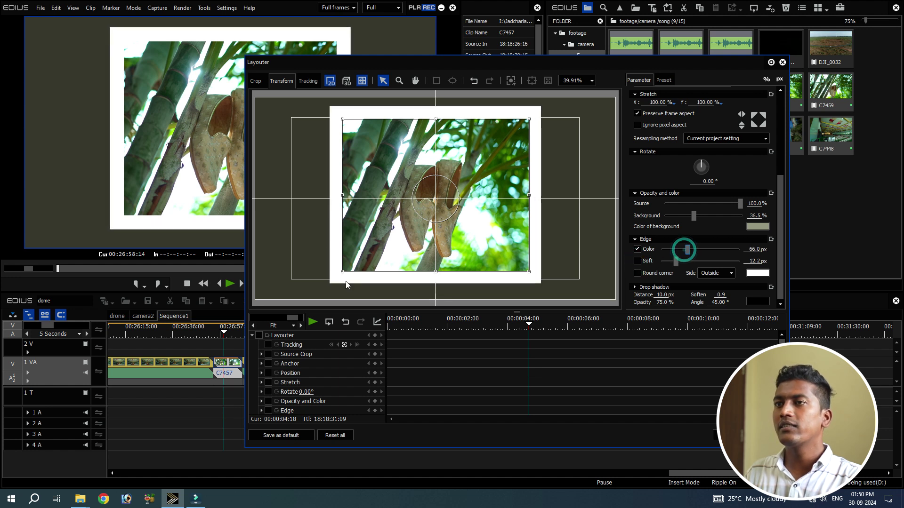
click(637, 273)
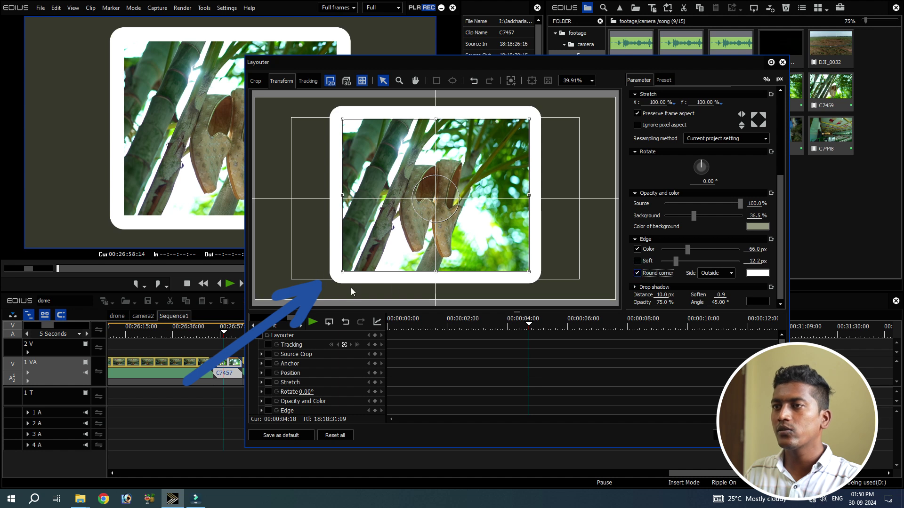
click(639, 274)
click(637, 273)
click(637, 274)
click(637, 274)
click(637, 274)
click(637, 273)
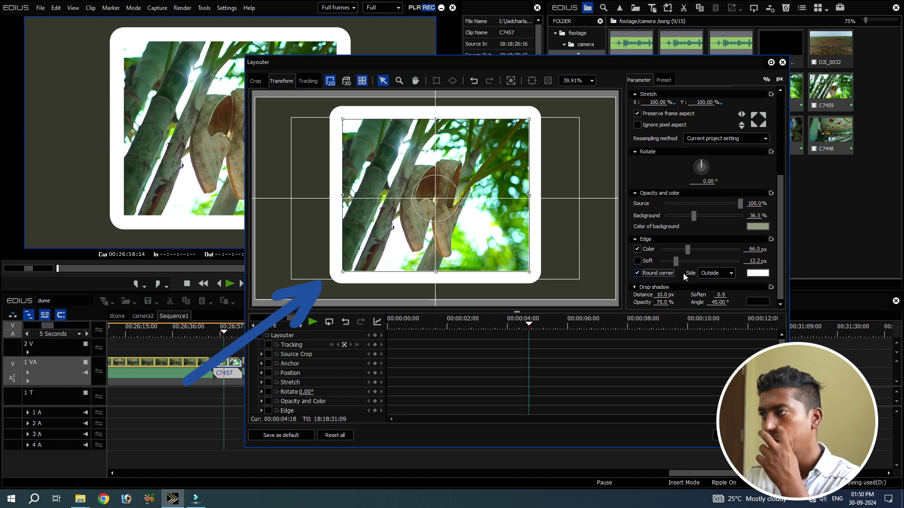
Try the clip's edge border side as Inside, Outside and Both to compare the placements
click(723, 276)
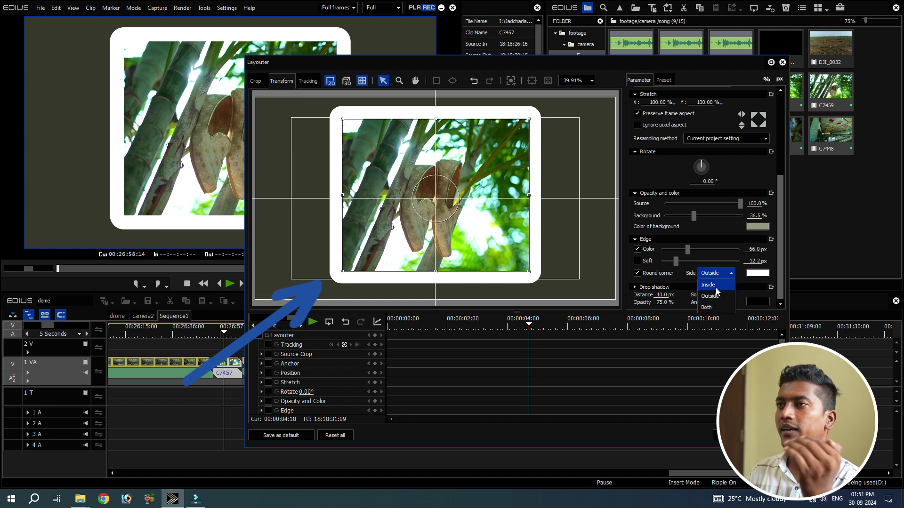
click(711, 287)
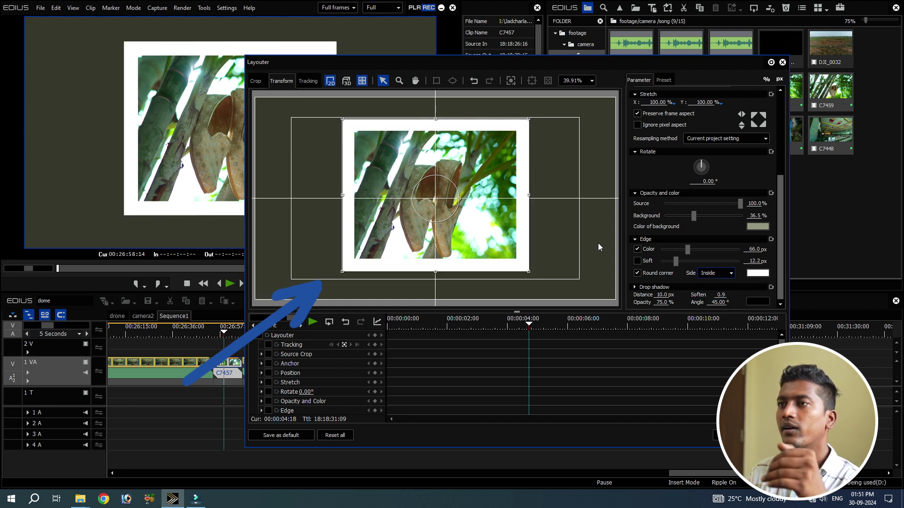
click(715, 273)
click(715, 302)
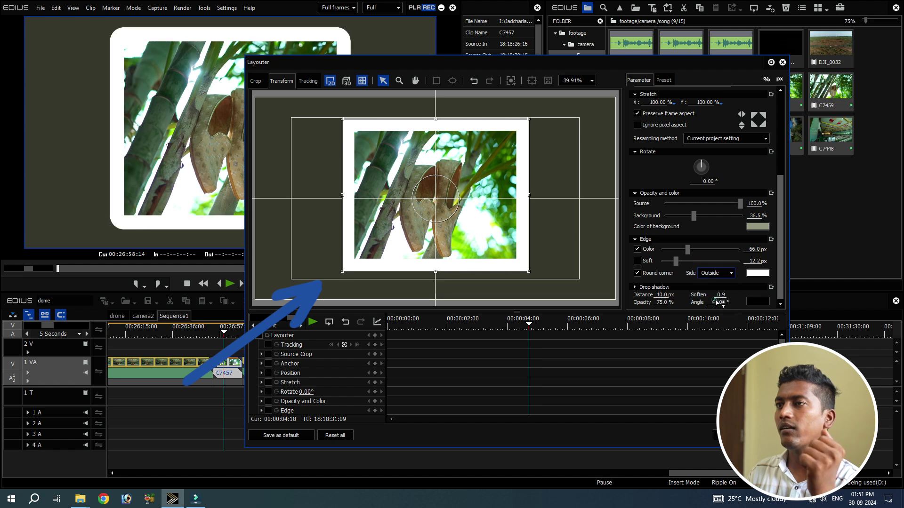
click(716, 272)
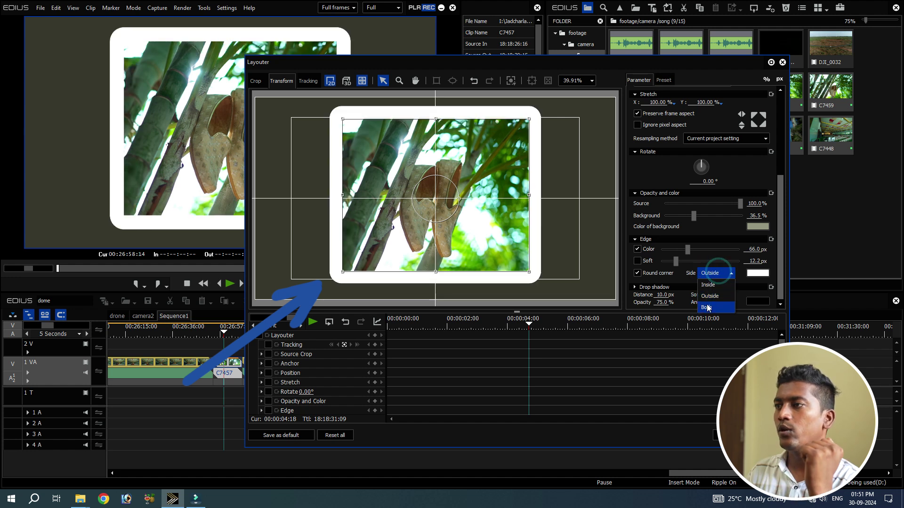
click(706, 305)
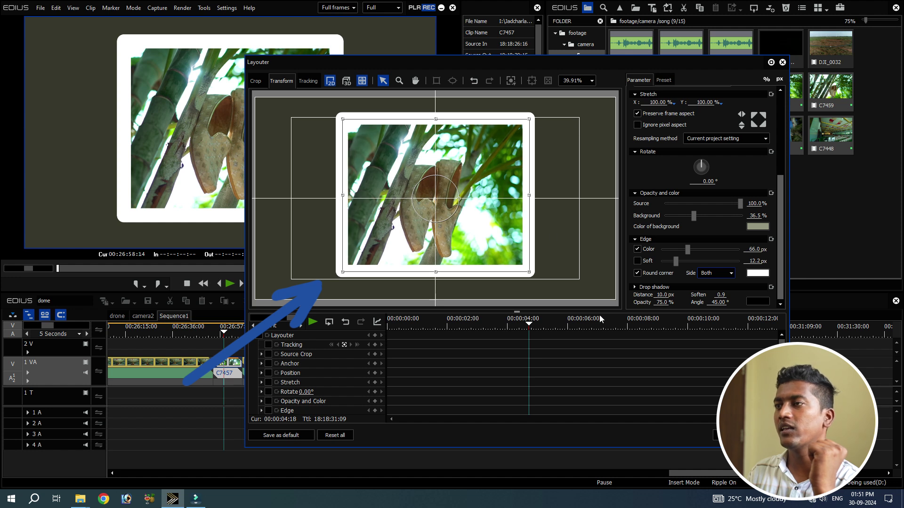
Turn off round corners for the edge and set its side to Outside
click(647, 273)
click(730, 273)
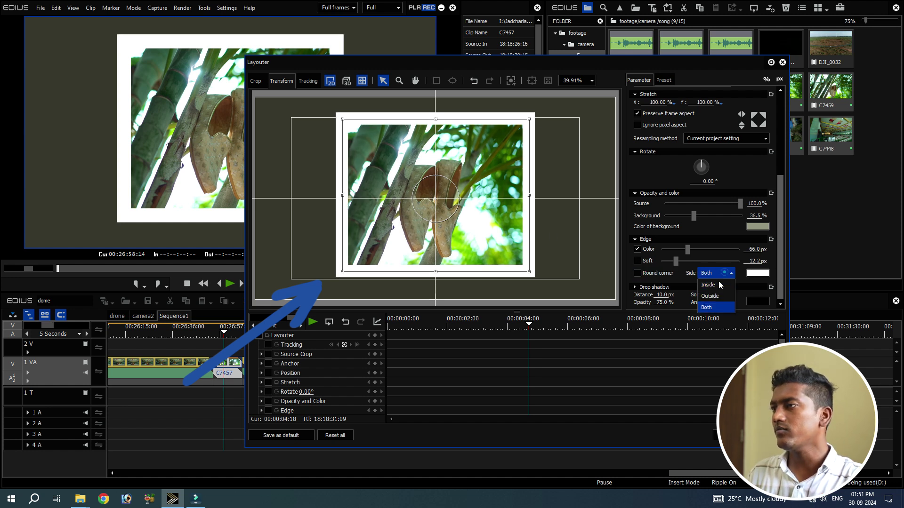
click(712, 295)
click(780, 245)
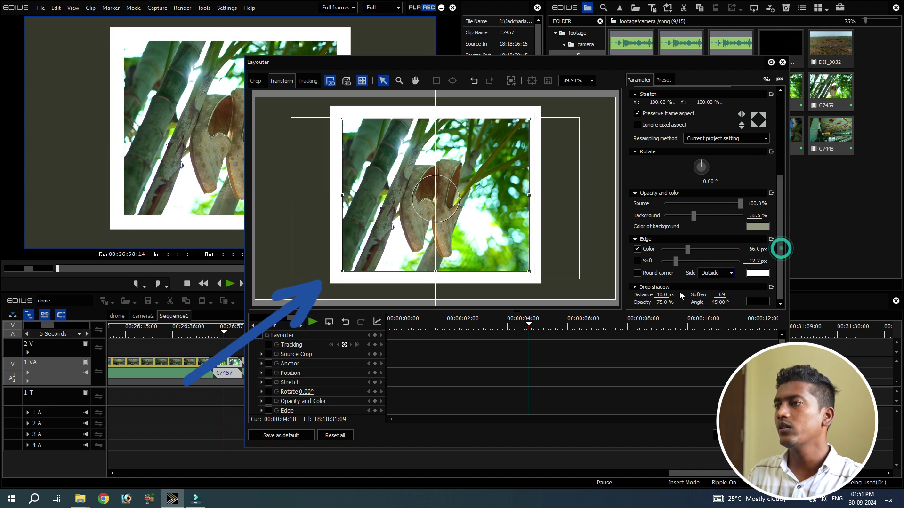
Enable the clip's drop shadow and increase its distance to 90.9 px, comparing the clip with and without the shadow
click(635, 288)
scroll(661, 283, down, 1)
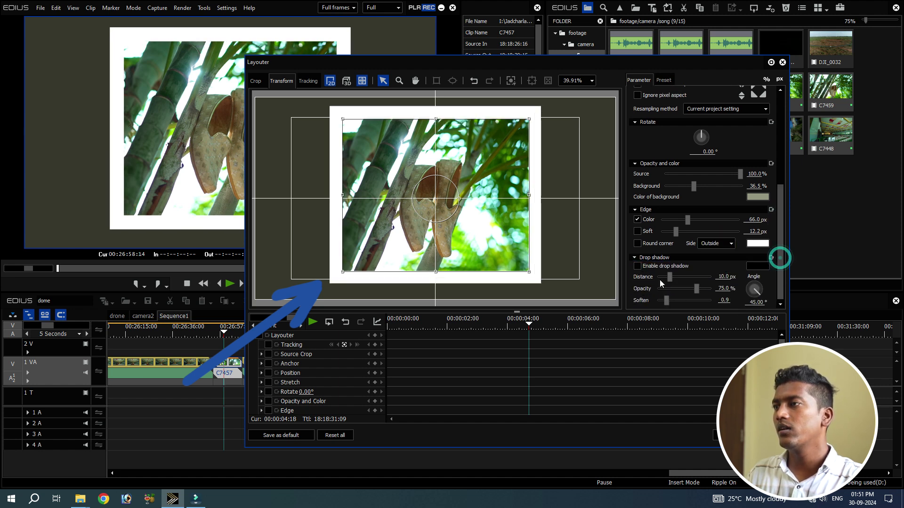
click(647, 266)
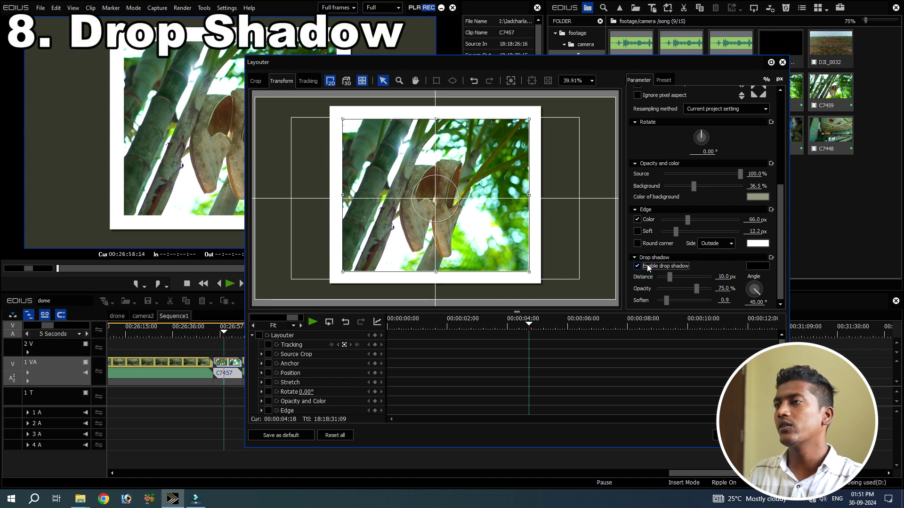
drag(671, 281, 678, 281)
click(637, 266)
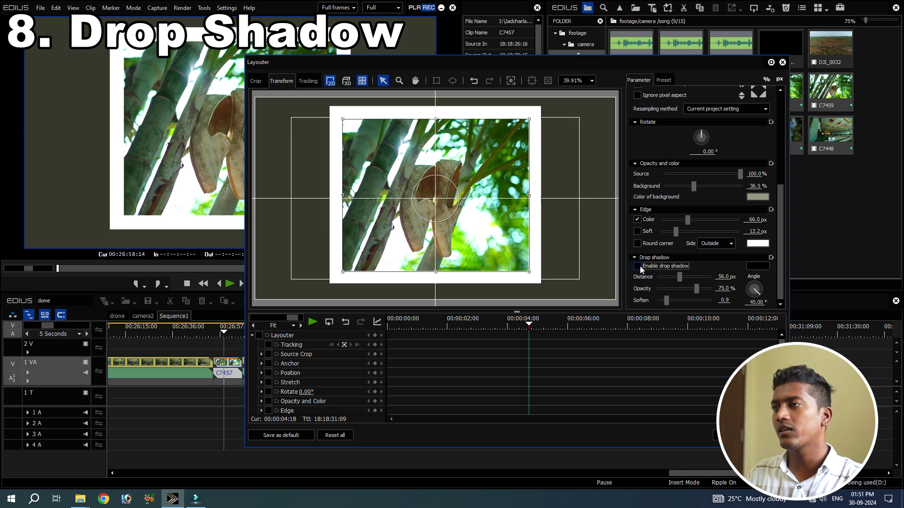
drag(679, 276, 683, 276)
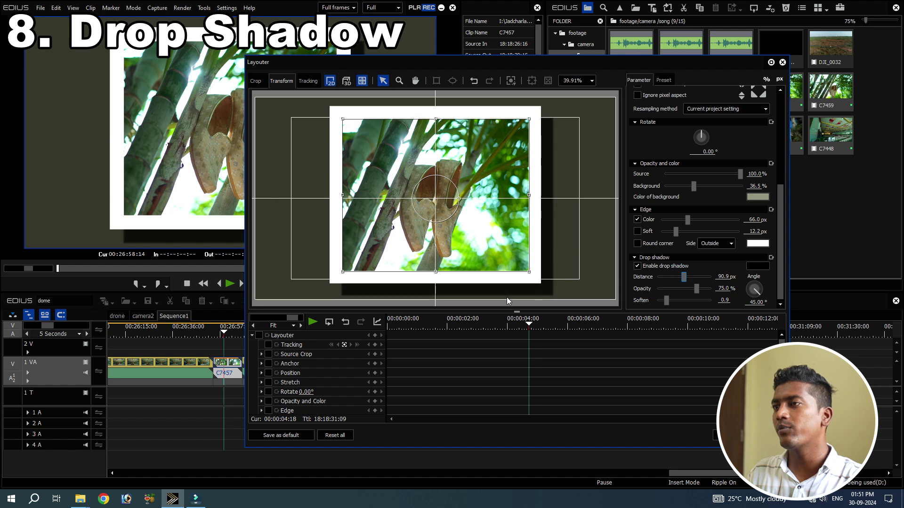
Change the drop shadow color to a light blue with red 131, green 157 and blue 343
click(757, 266)
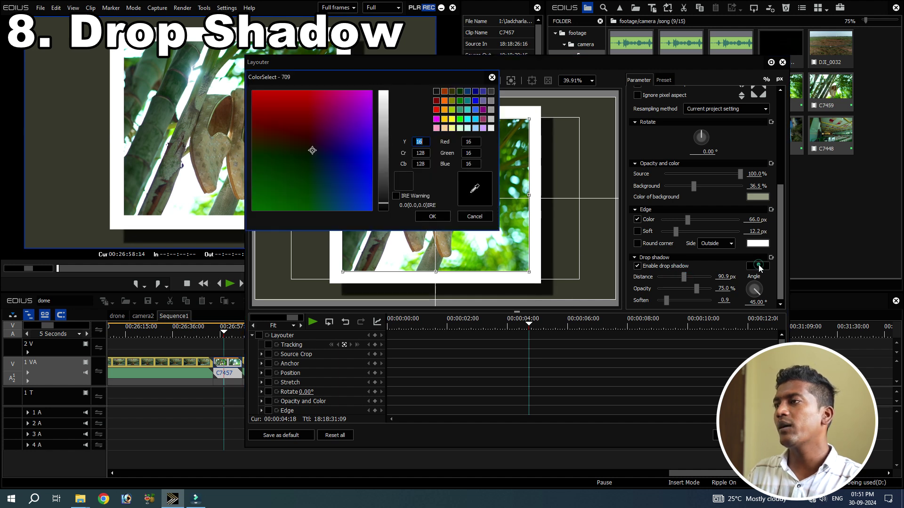
click(359, 163)
click(383, 137)
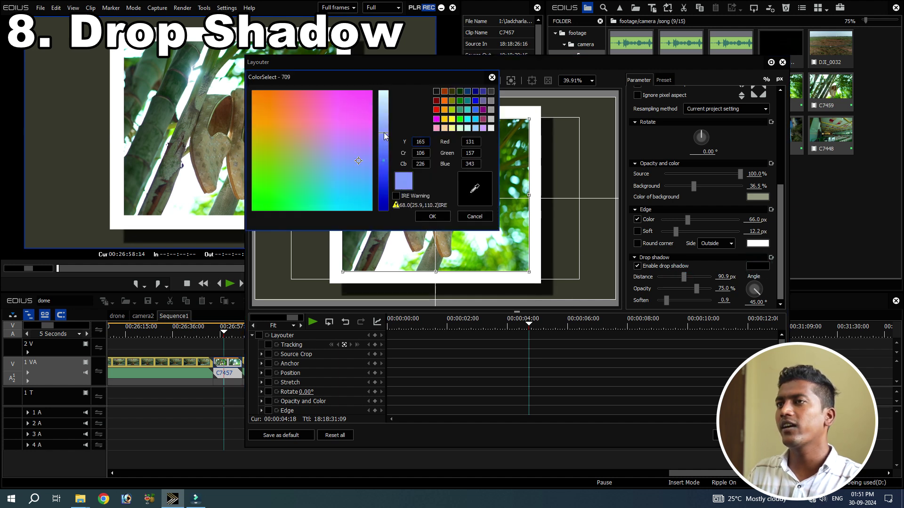
click(432, 217)
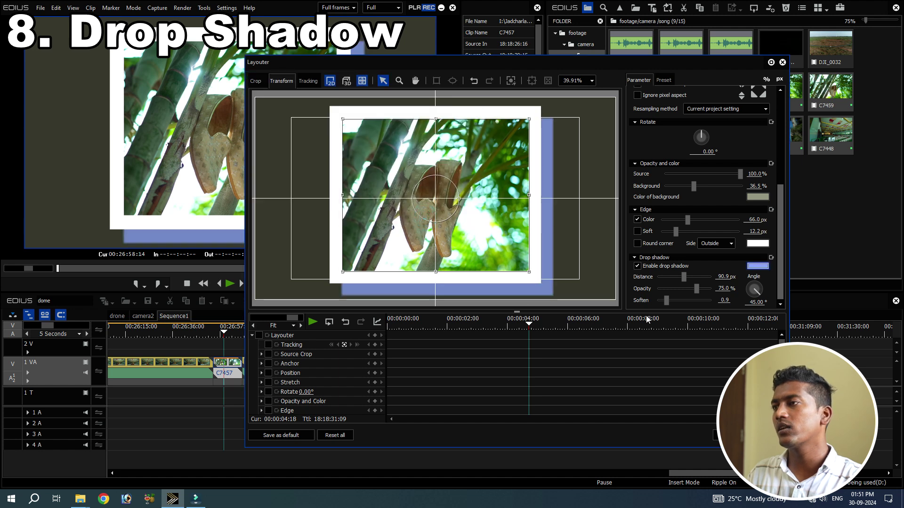
Set the drop shadow's opacity to 53.8% and soften to 14.3, and return its color to black
mouse_move(696, 289)
mouse_down()
mouse_move(674, 289)
mouse_move(686, 288)
mouse_move(686, 300)
mouse_up()
click(758, 266)
drag(383, 162, 383, 211)
drag(323, 151, 312, 152)
click(433, 217)
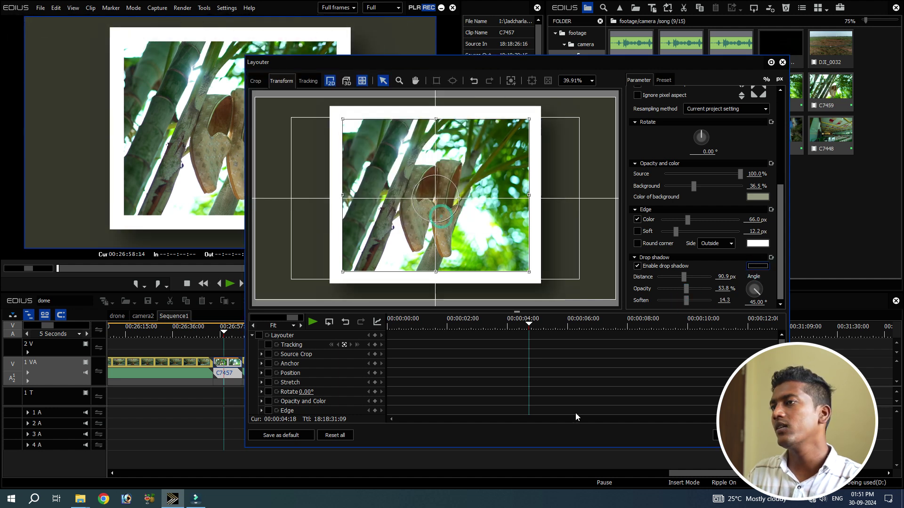
Set the drop shadow to 66.5 px distance, 90.4% opacity, 132.84° angle and 11.1 soften, and apply the layout
drag(686, 288, 660, 300)
drag(677, 288, 756, 292)
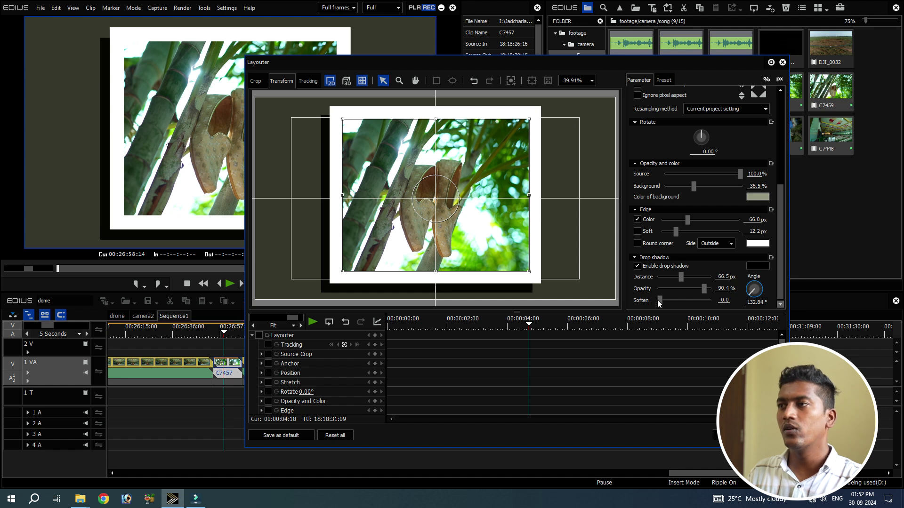
drag(659, 301, 682, 301)
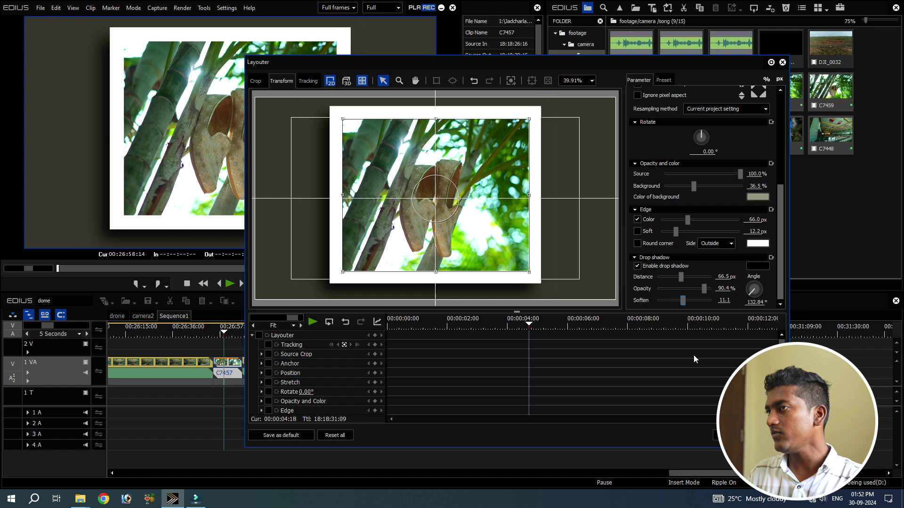
click(734, 435)
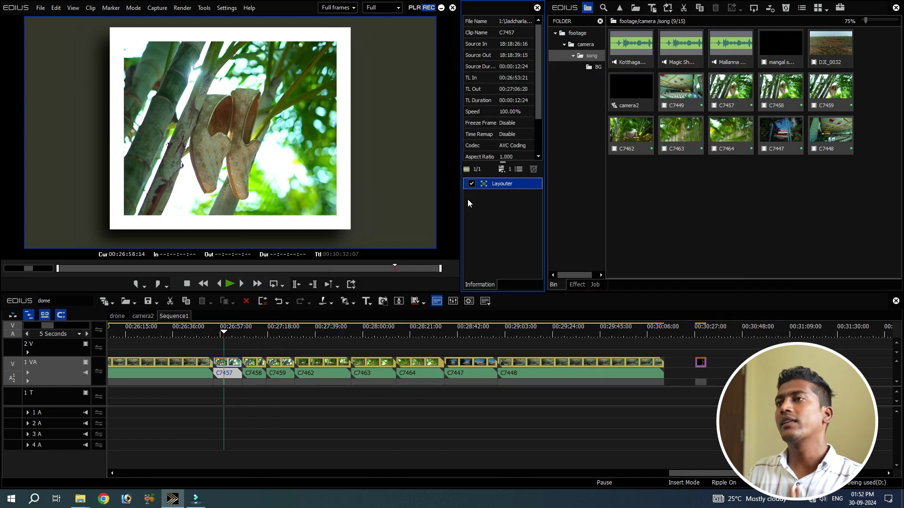
Reopen the clip's Layouter settings for review and close them without making changes
double_click(498, 185)
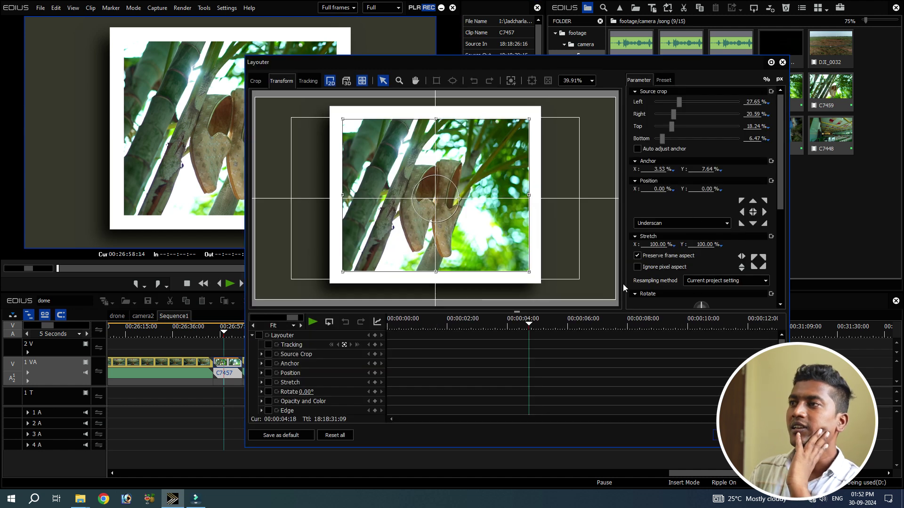
key(Escape)
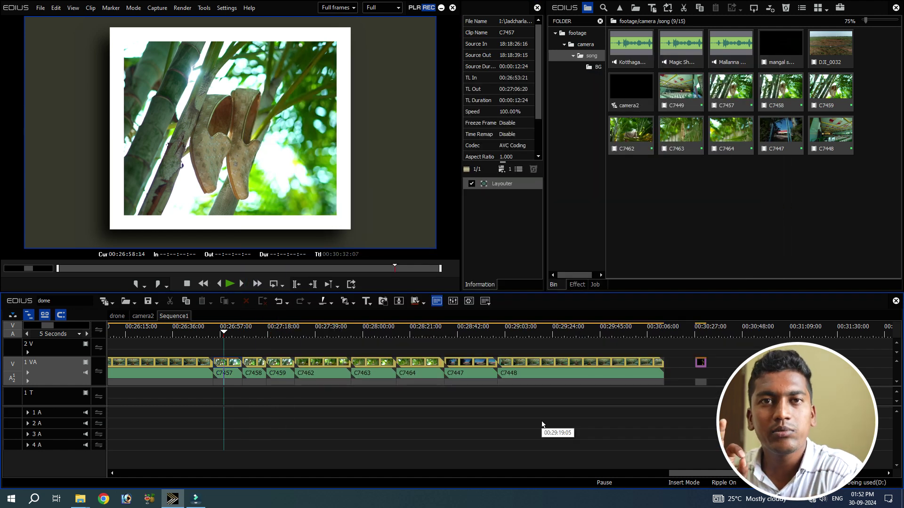